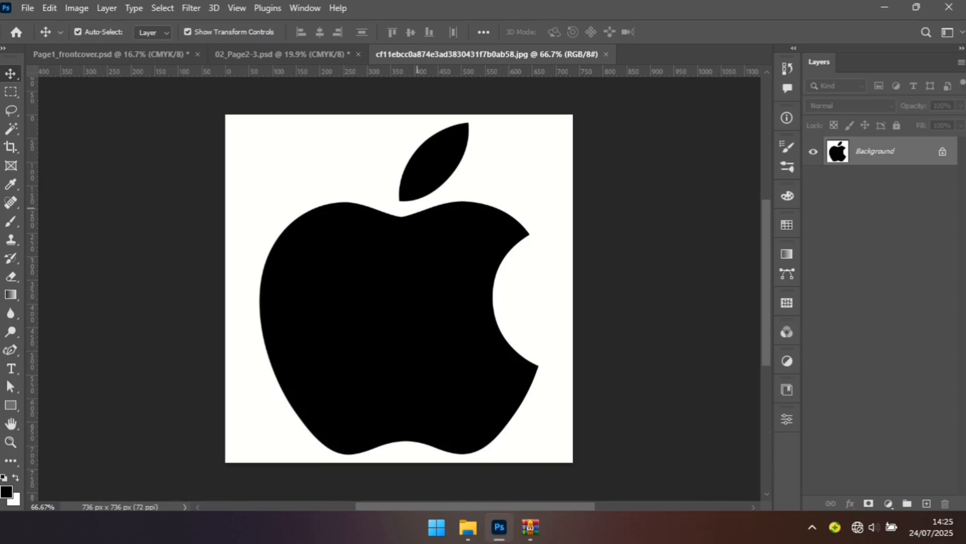
Step: Duplicate the Background layer of the apple logo image
key(z)
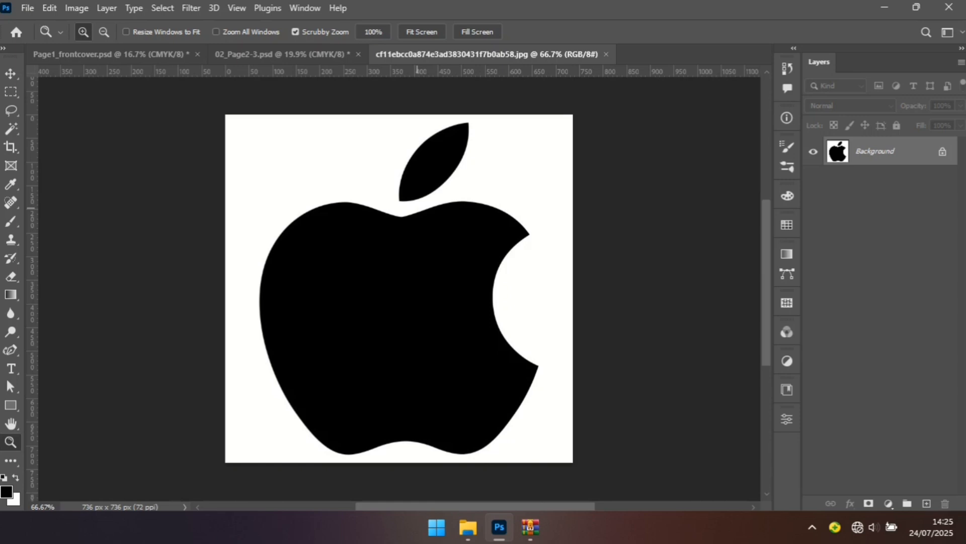
right_click(418, 209)
click(443, 214)
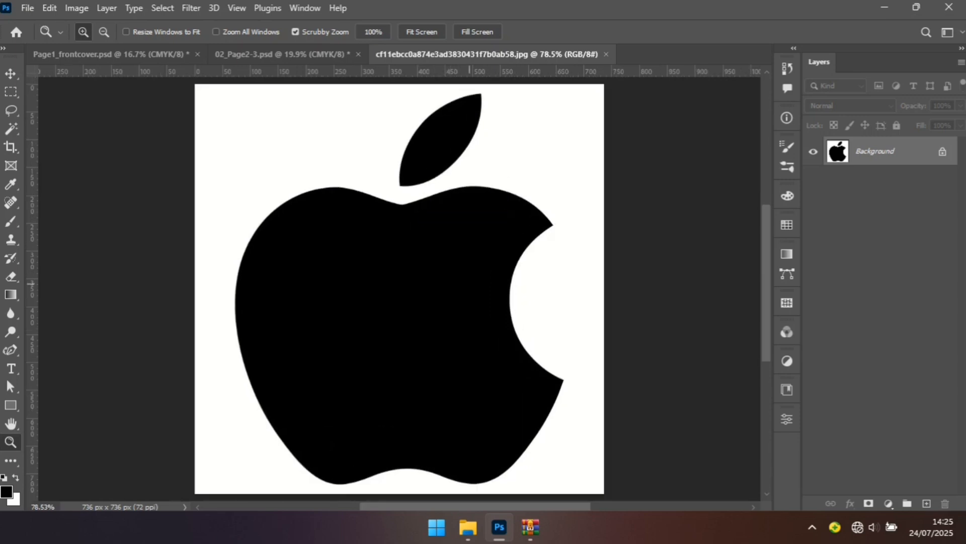
key(v)
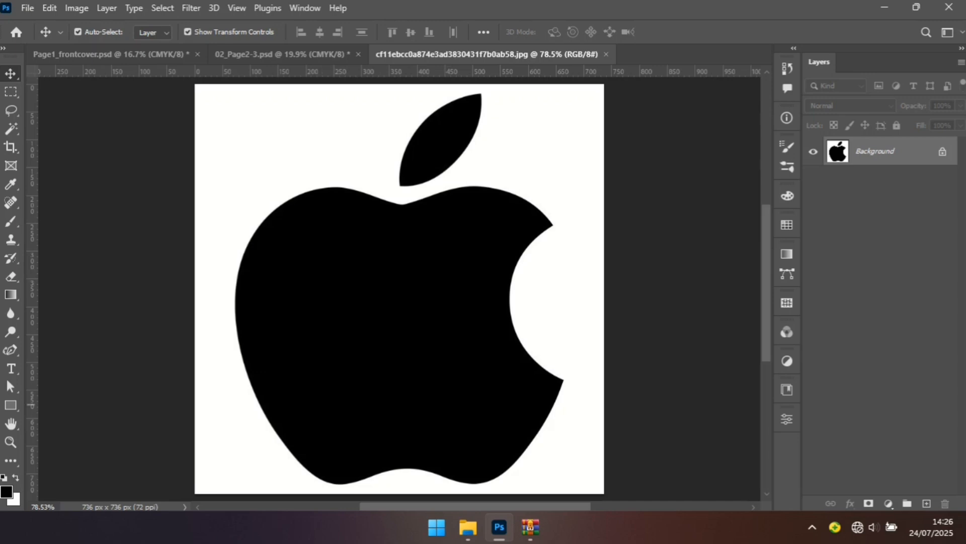
key(ctrl)
key(ctrl+j)
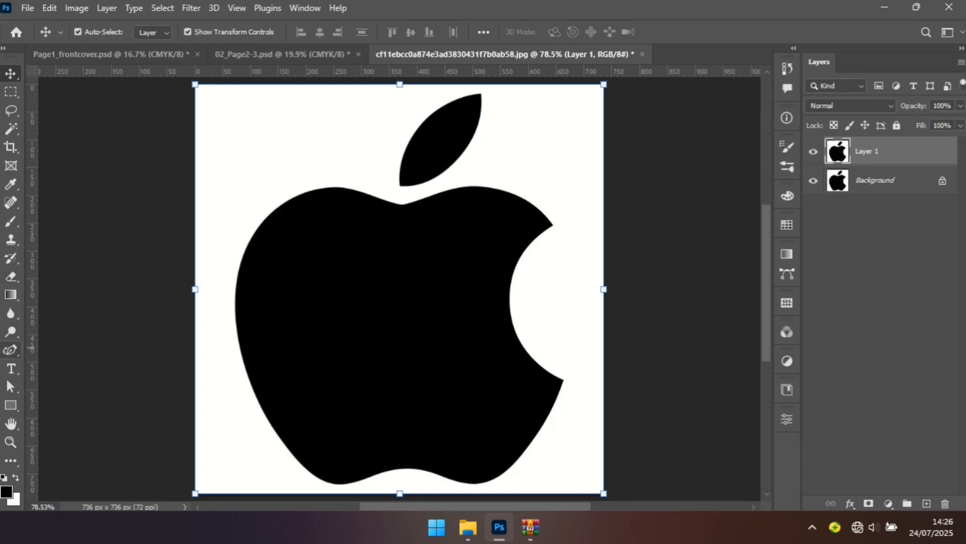
Step: Start a Pen Tool path with an anchor at the leaf's lower tip
click(11, 349)
right_click(11, 349)
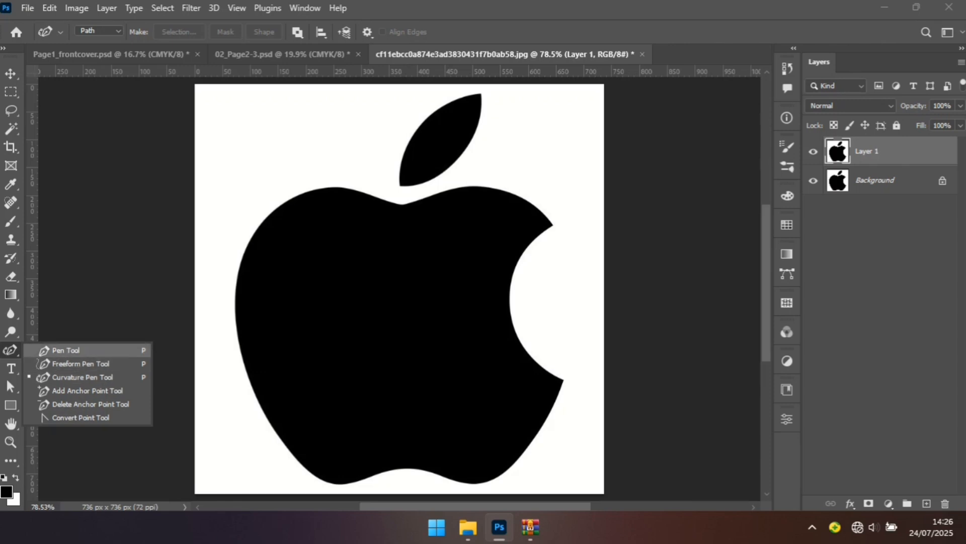
click(66, 350)
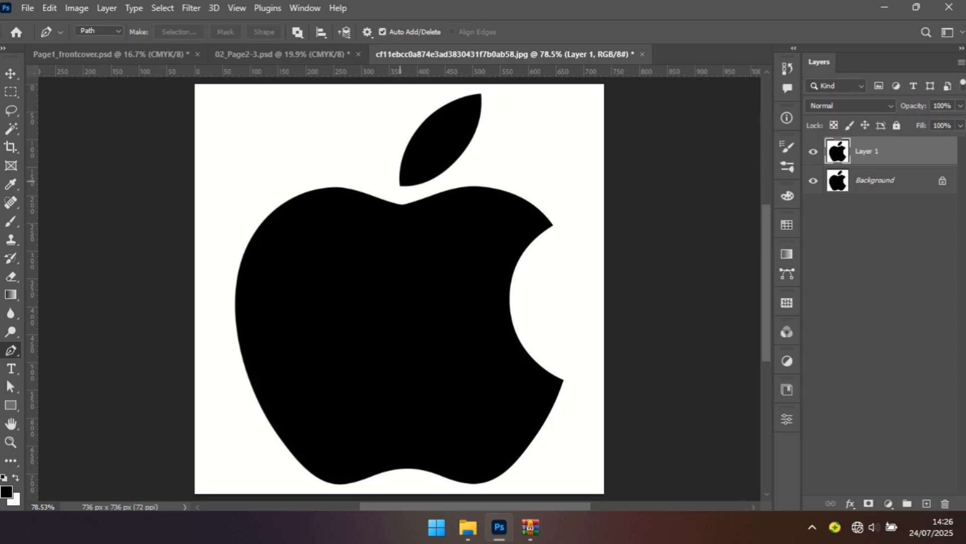
key(z)
click(417, 178)
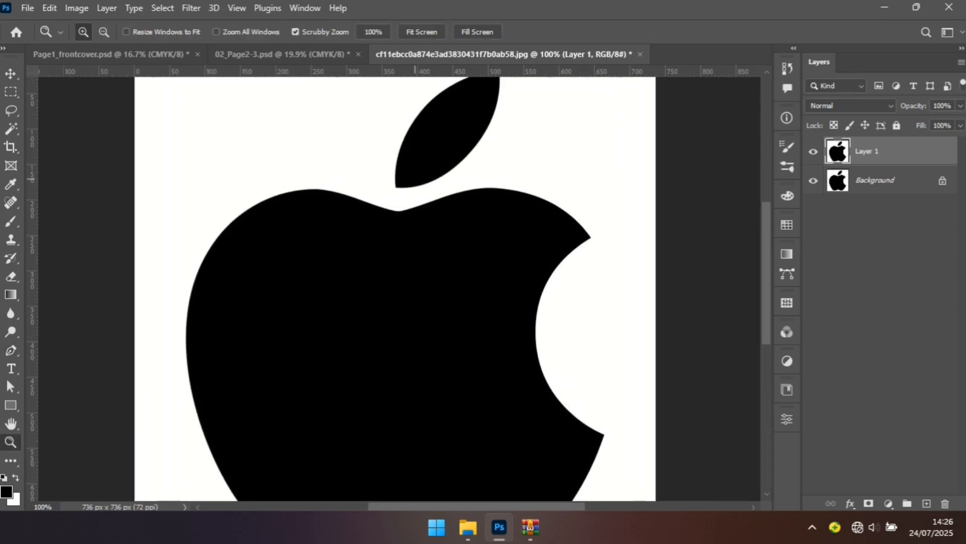
mouse_move(382, 248)
mouse_down()
mouse_move(382, 324)
mouse_move(382, 315)
mouse_up()
key(p)
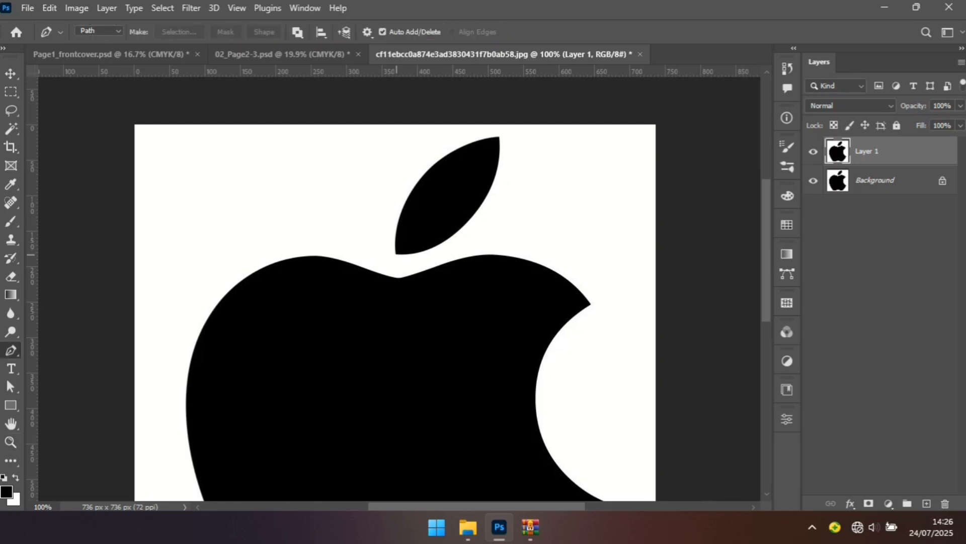
click(396, 254)
click(499, 137)
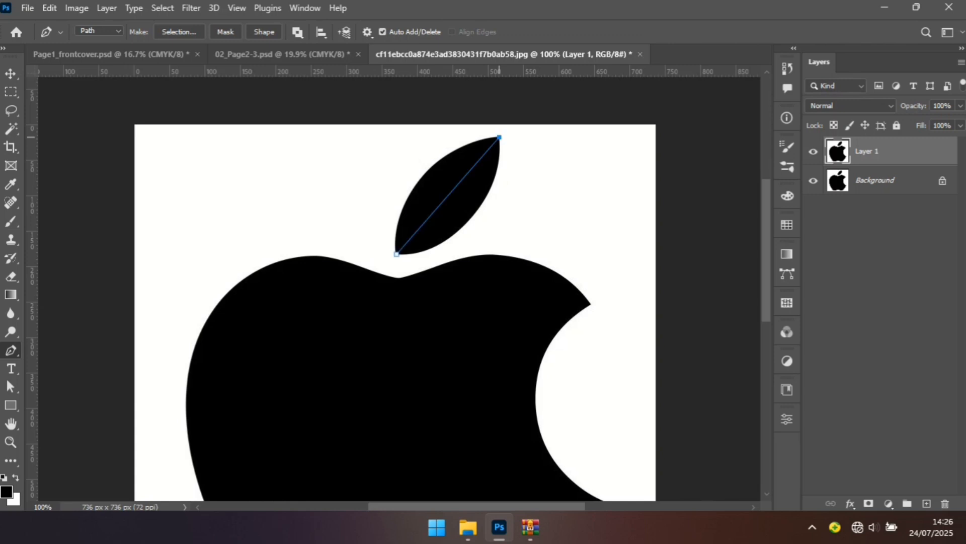
drag(499, 137, 459, 244)
key(ctrl+z)
key(ctrl+z)
Step: Draw a curved segment along the leaf's upper-left edge to its upper tip, make that anchor a corner, and close the path with a straight segment
drag(500, 136, 604, 127)
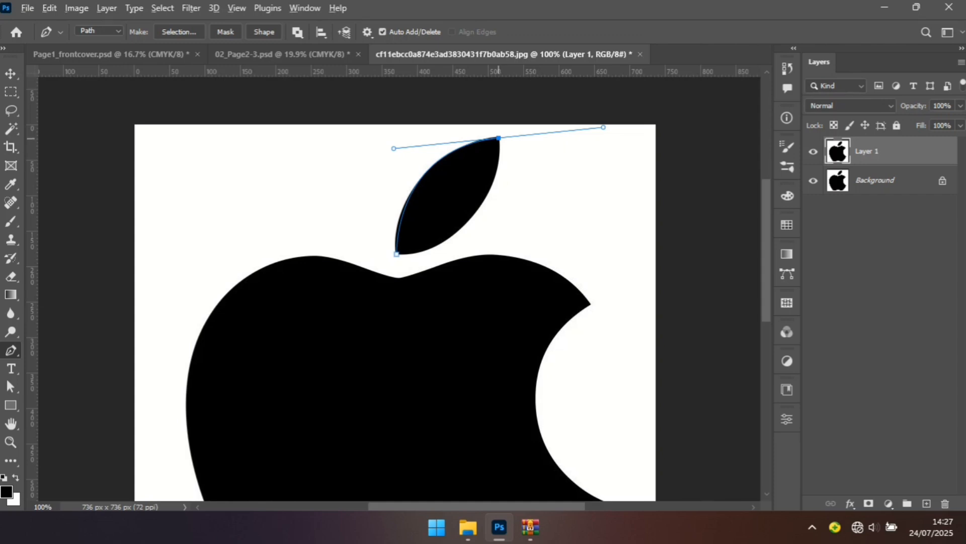
alt+click(498, 137)
click(397, 255)
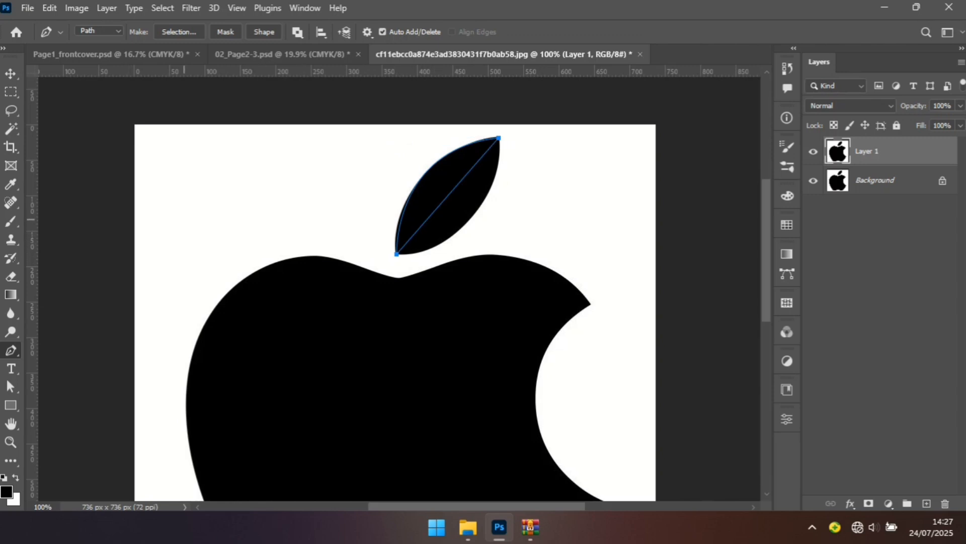
Step: With the Curvature Pen Tool, add an anchor on each side of the leaf path and bend the straight segment onto the lower-right edge
right_click(11, 351)
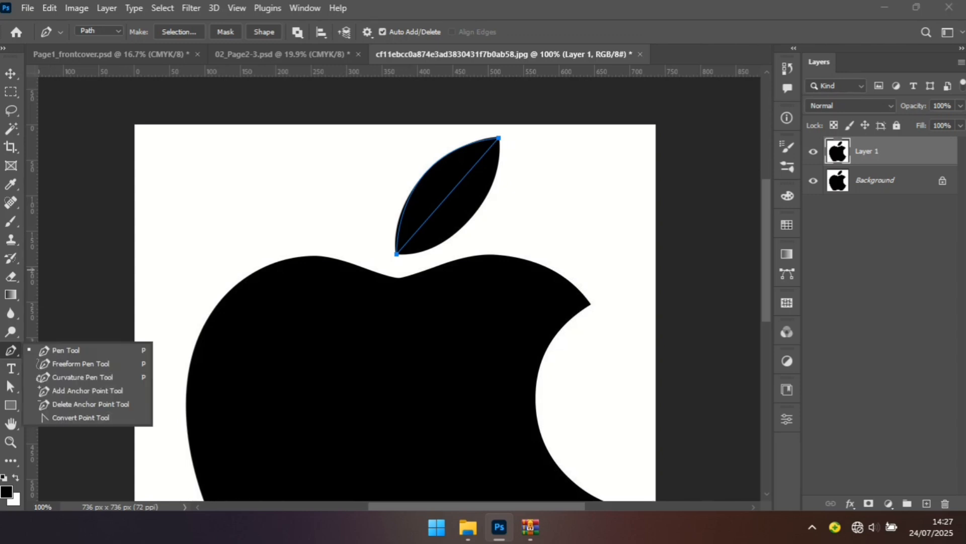
click(76, 377)
click(436, 163)
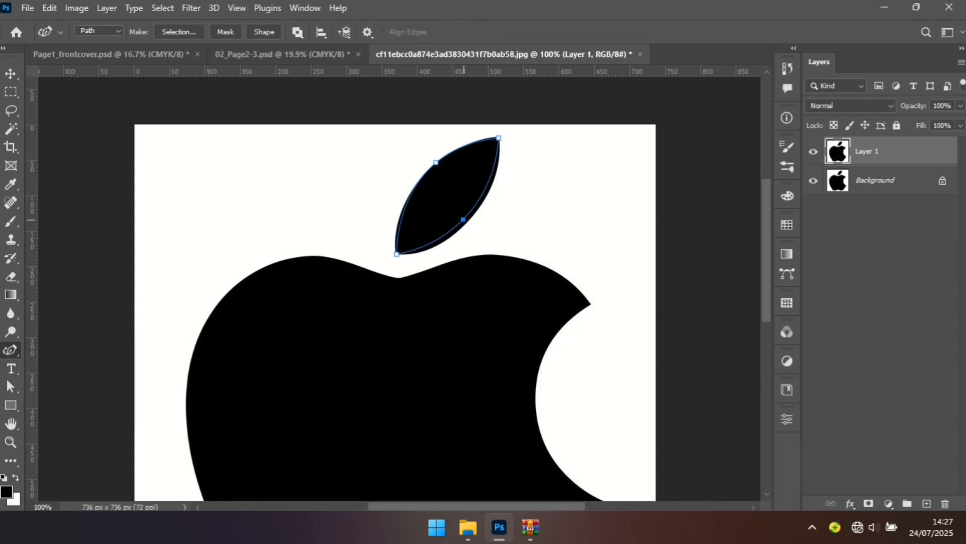
click(464, 224)
drag(465, 223, 466, 224)
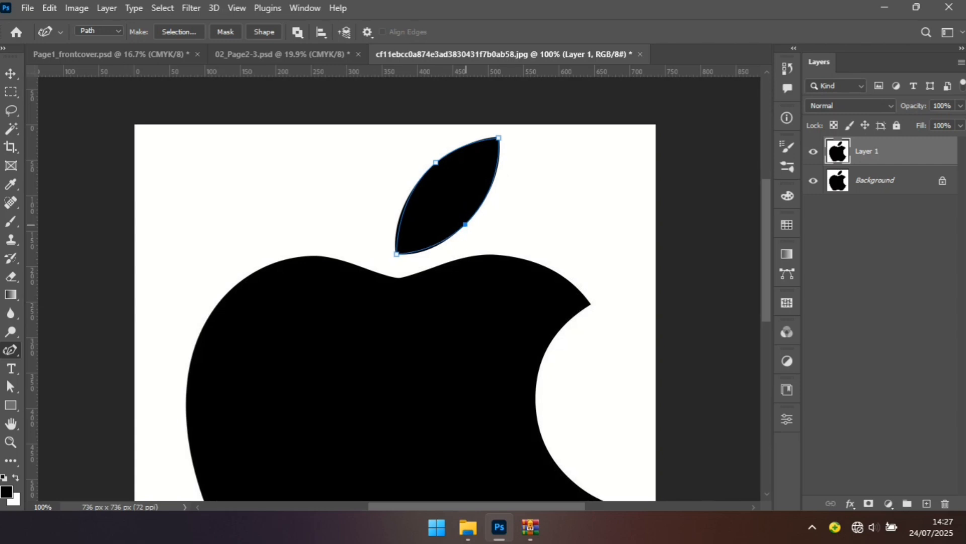
click(499, 137)
drag(498, 137, 210, 423)
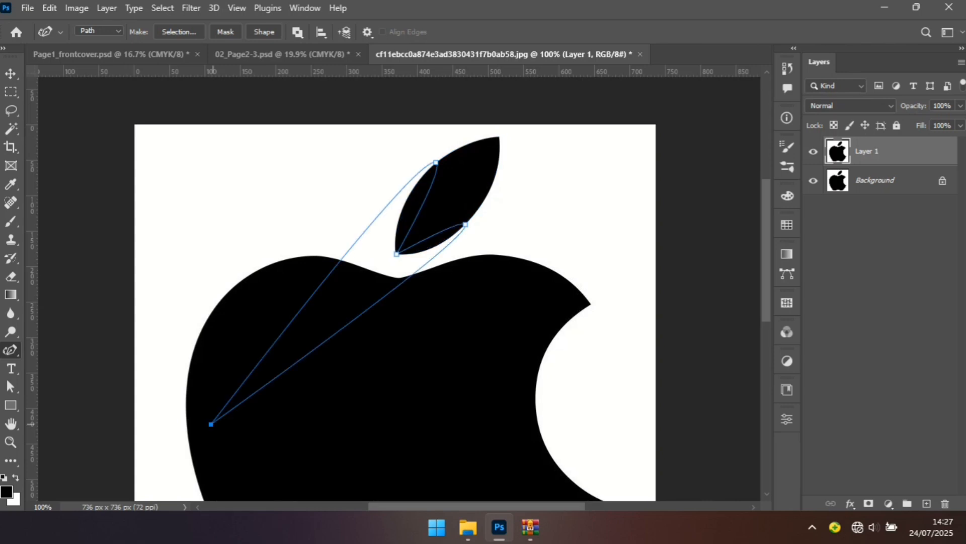
key(ctrl+z)
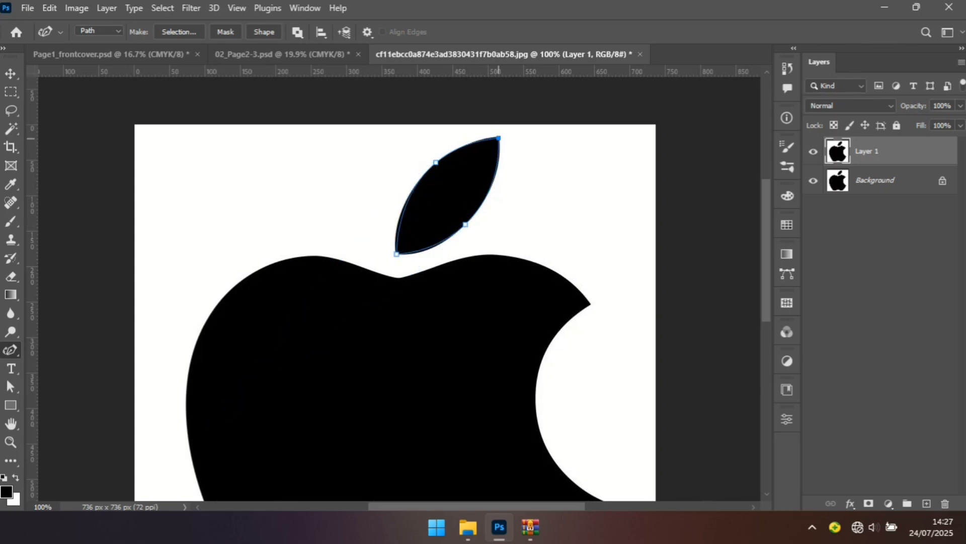
Step: Nudge the leaf path's upper and lower tip anchors onto the corners of the leaf
drag(498, 137, 501, 137)
click(396, 254)
drag(397, 254, 396, 255)
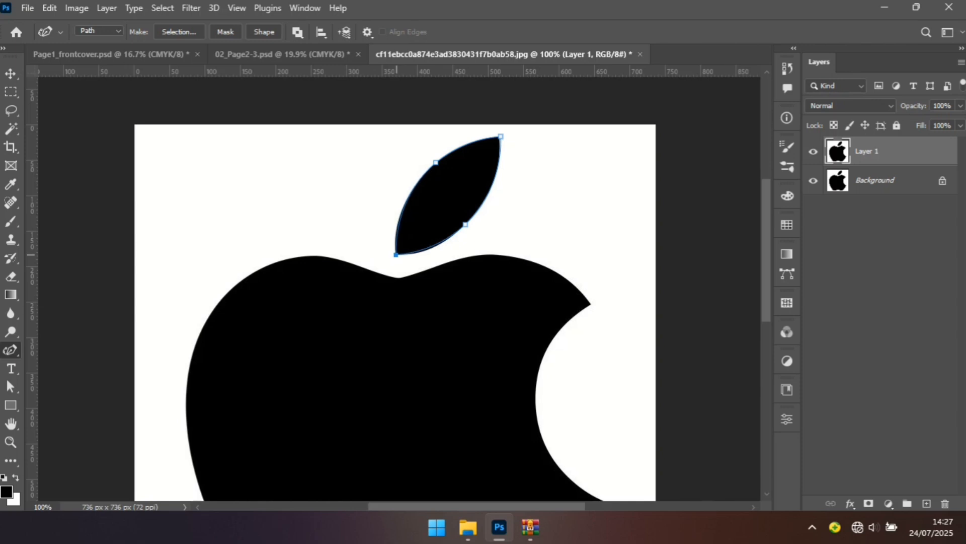
Step: Add more curvature anchors along both sides of the leaf path and adjust them until the path follows the leaf's edge
click(426, 248)
drag(426, 248, 428, 249)
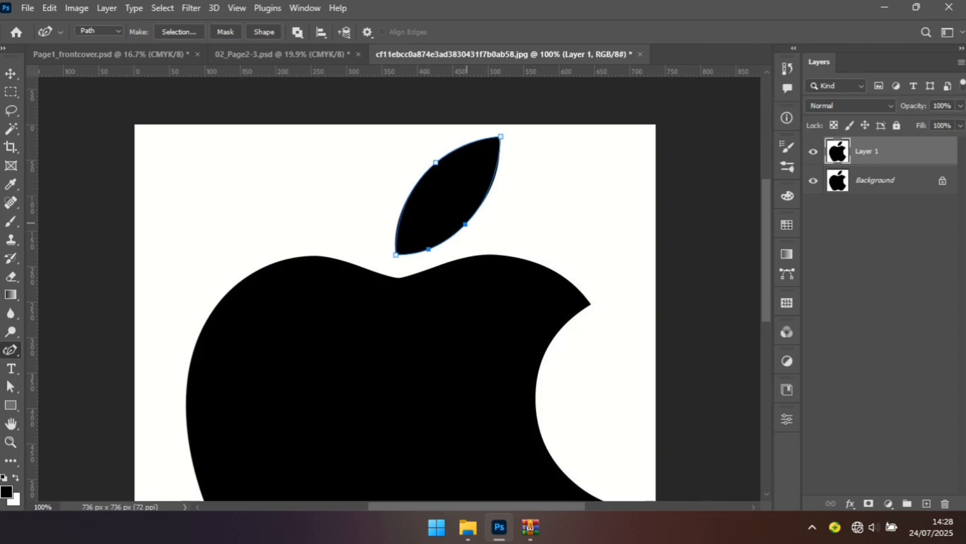
drag(465, 224, 477, 212)
click(501, 136)
drag(500, 136, 501, 136)
drag(495, 176, 495, 178)
click(399, 221)
drag(403, 222, 400, 223)
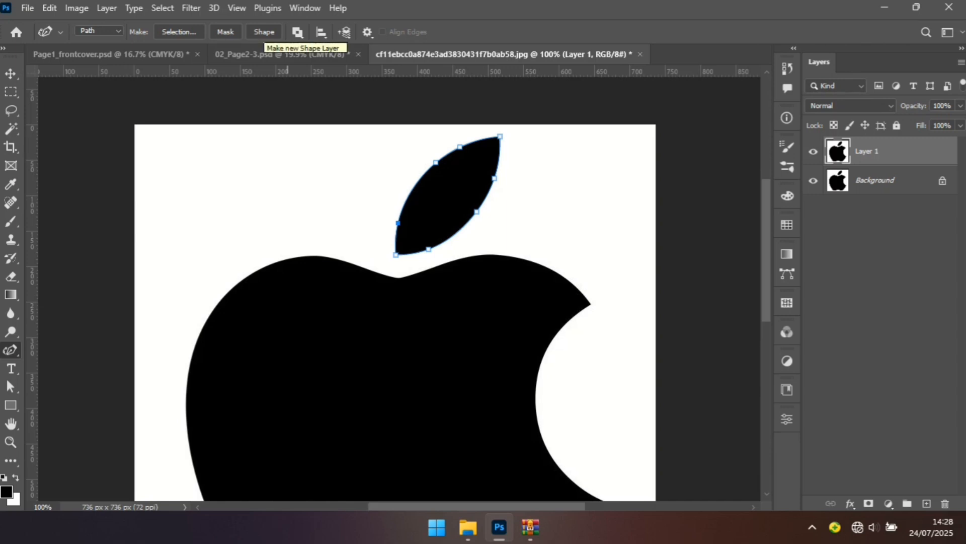
Step: Convert the leaf path into a new shape layer and select the leaf shape on the canvas
click(264, 32)
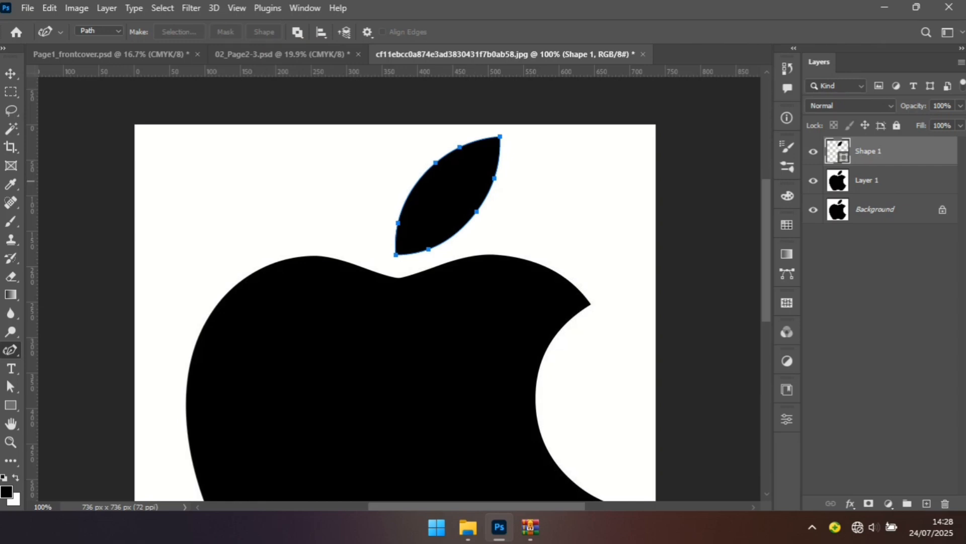
click(11, 73)
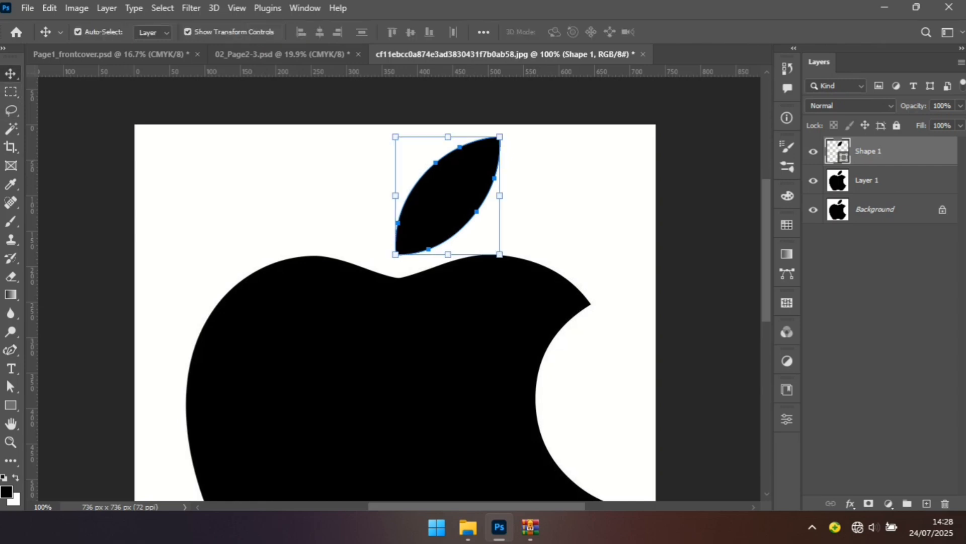
click(124, 310)
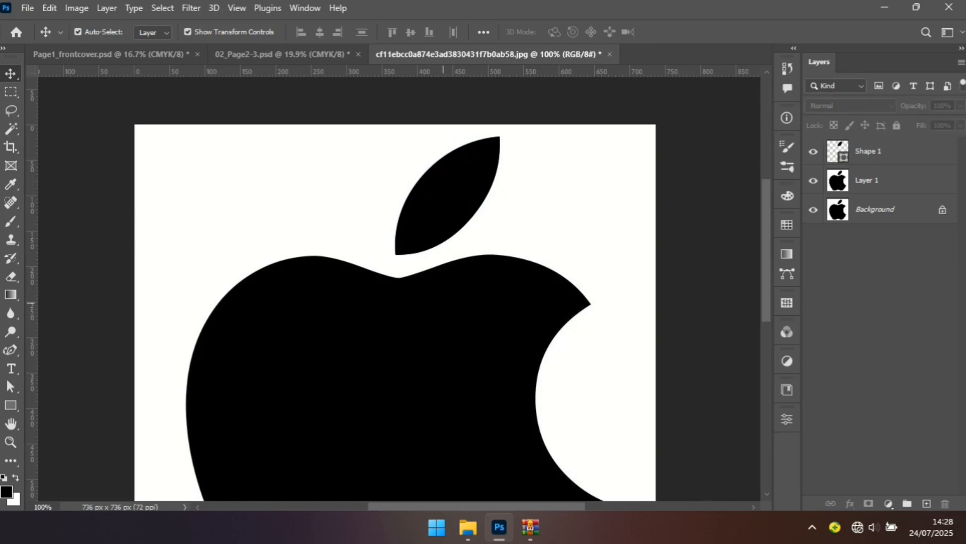
click(448, 220)
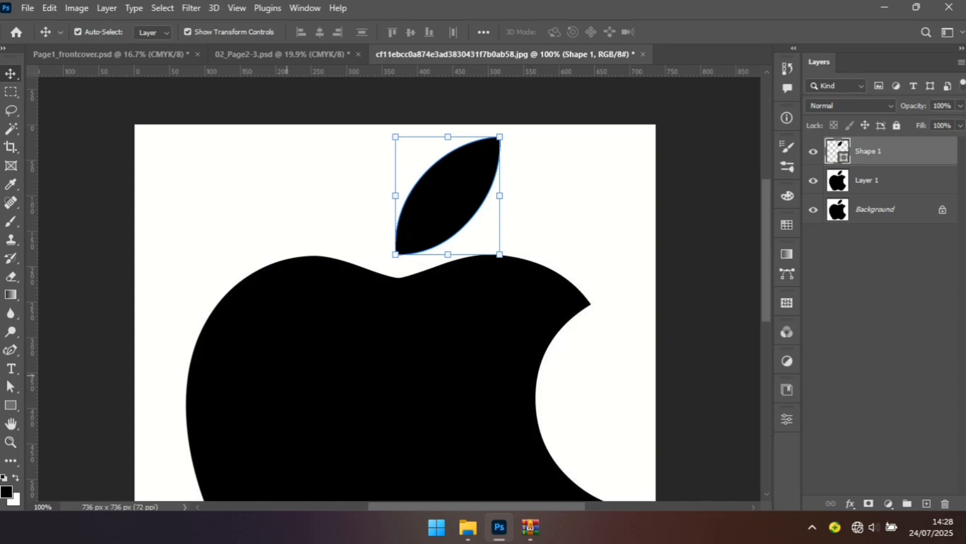
Step: Deselect the leaf shape and start a new Pen Tool path at the notch in the apple body's top edge
scroll(395, 287, down, 3)
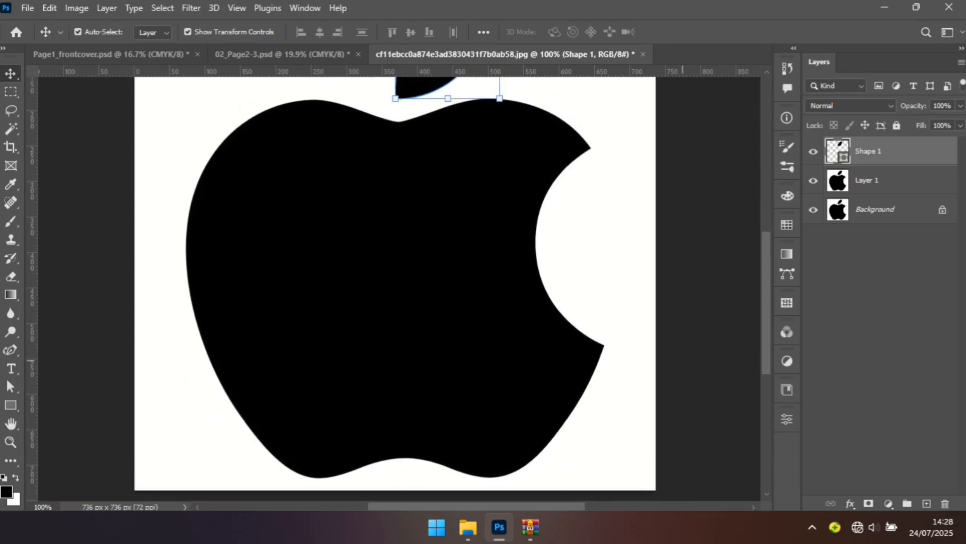
click(682, 360)
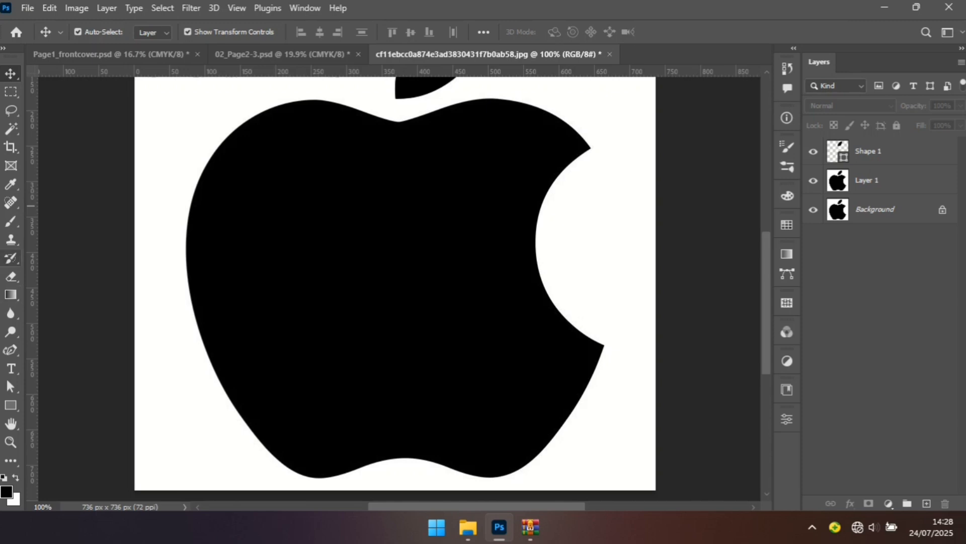
click(10, 349)
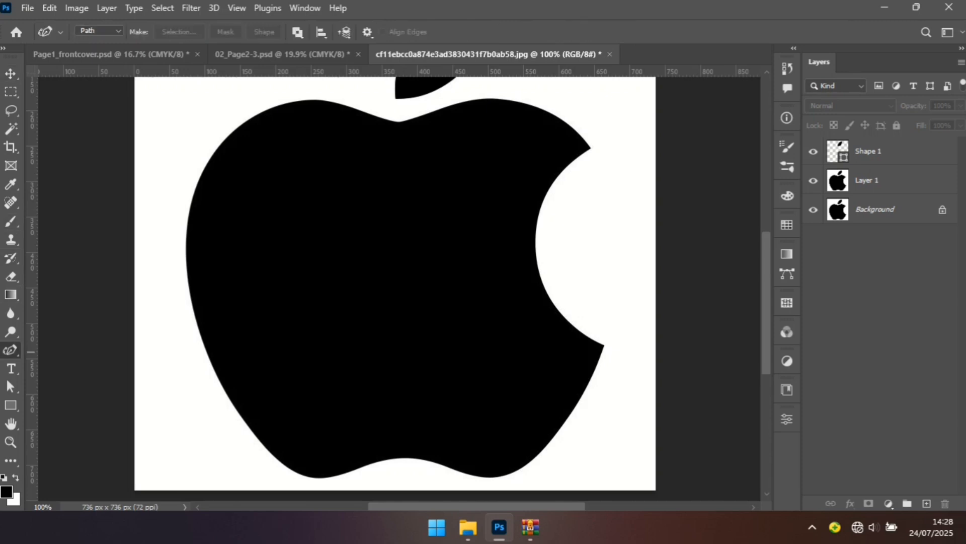
right_click(10, 350)
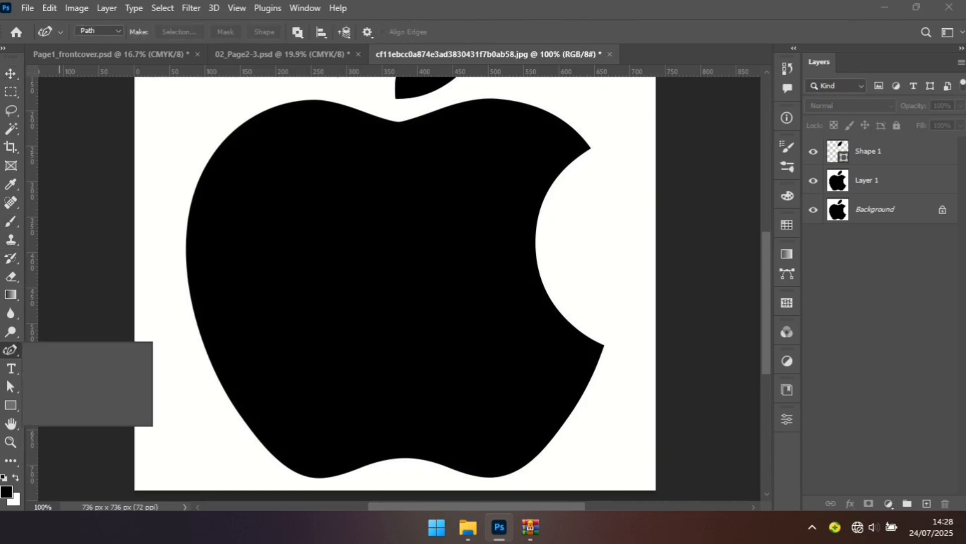
click(65, 350)
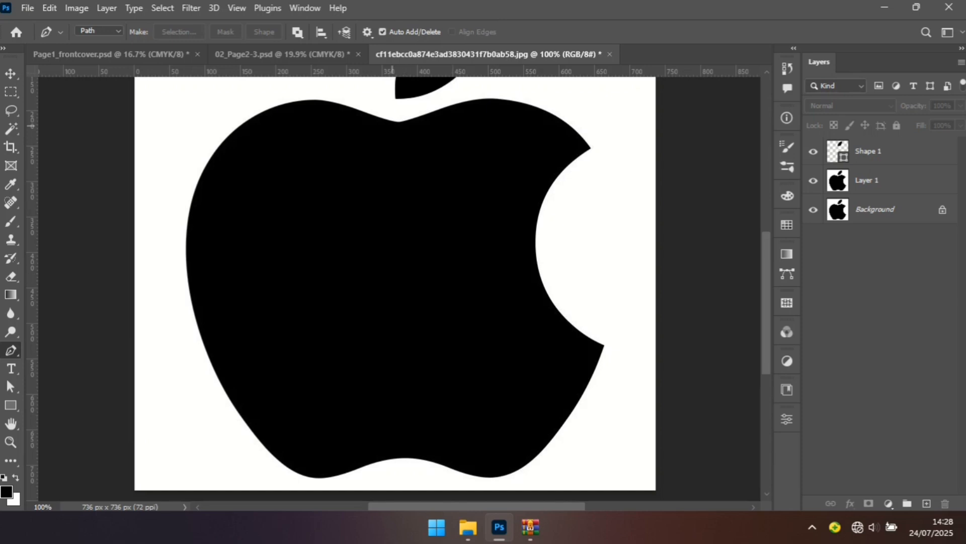
click(399, 123)
Step: Trace the apple's upper-right lobe with curved segments to the bite's upper corner, removing the outgoing handle at each anchor
drag(514, 102, 547, 116)
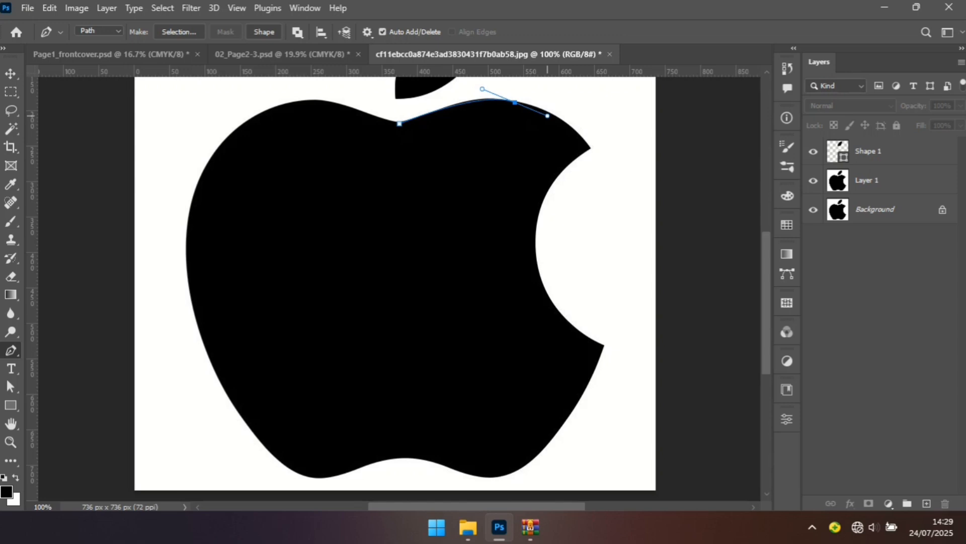
key(ctrl+z)
drag(499, 99, 518, 108)
alt+click(499, 99)
drag(590, 147, 632, 199)
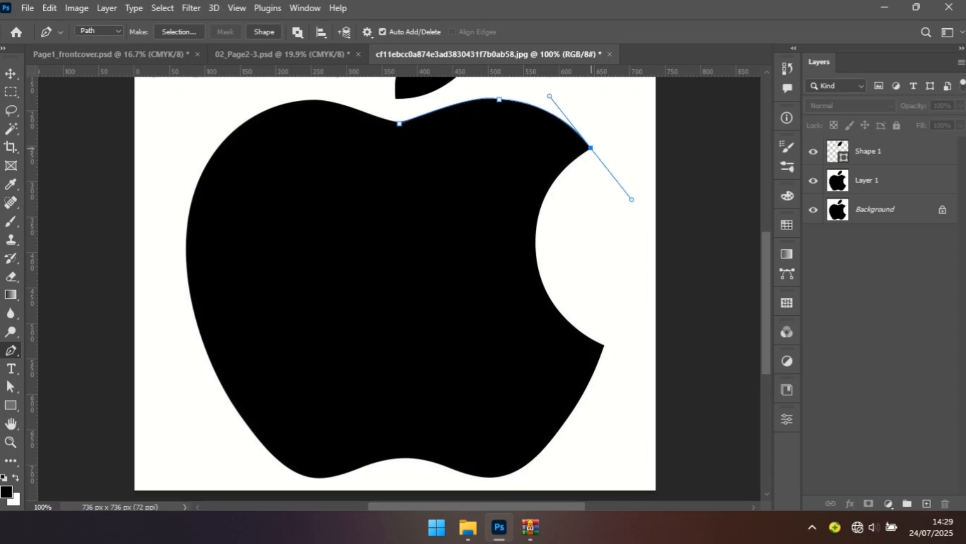
alt+click(591, 147)
click(604, 345)
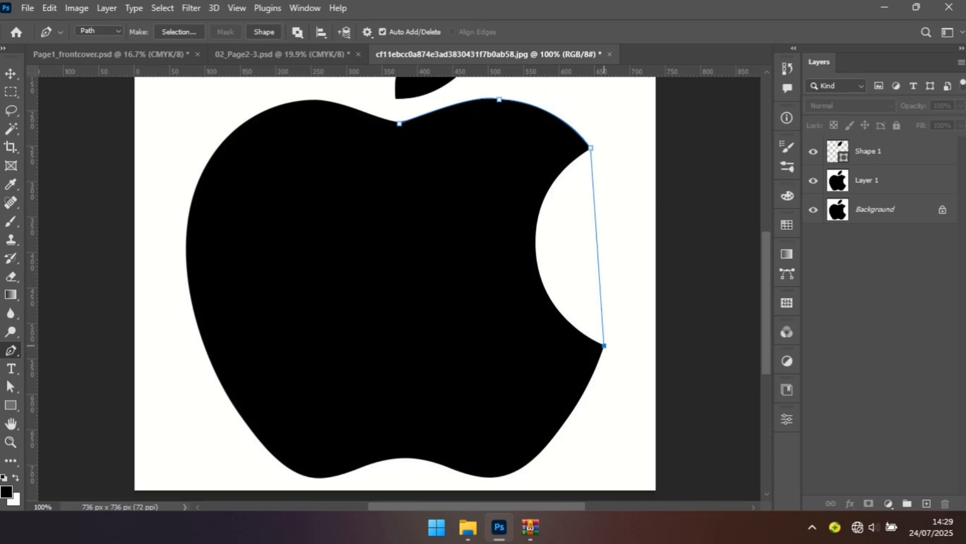
drag(604, 345, 628, 355)
key(ctrl+z)
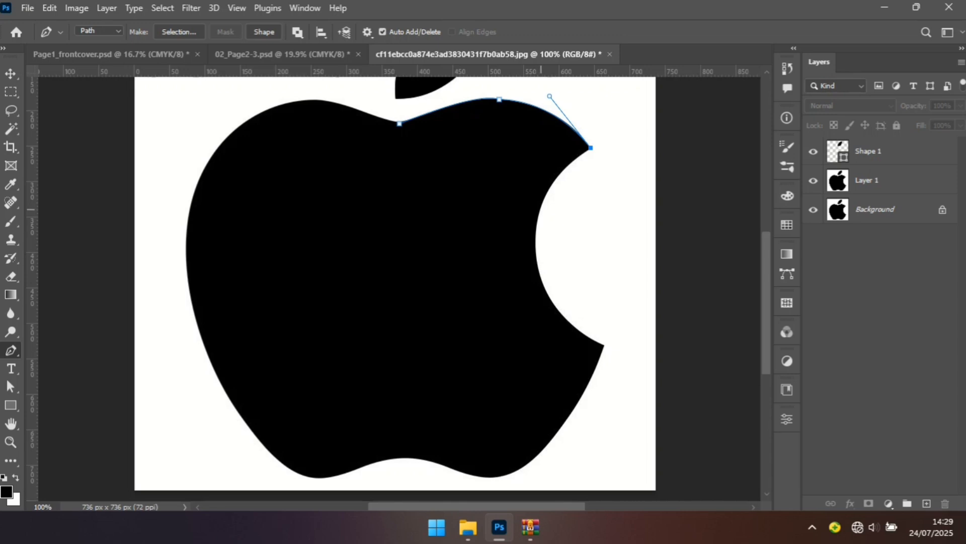
drag(540, 209, 539, 229)
key(ctrl+z)
Step: Add a curved segment along the upper part of the bite and remove the new anchor's outgoing handle
drag(549, 192, 548, 210)
alt+click(549, 192)
drag(537, 257, 544, 273)
key(ctrl+z)
click(535, 238)
drag(536, 238, 538, 263)
key(ctrl+z)
Step: Trace the rest of the bite's arc with short curved segments down to its lower corner
drag(538, 218, 534, 239)
alt+click(537, 218)
click(544, 286)
drag(545, 286, 561, 326)
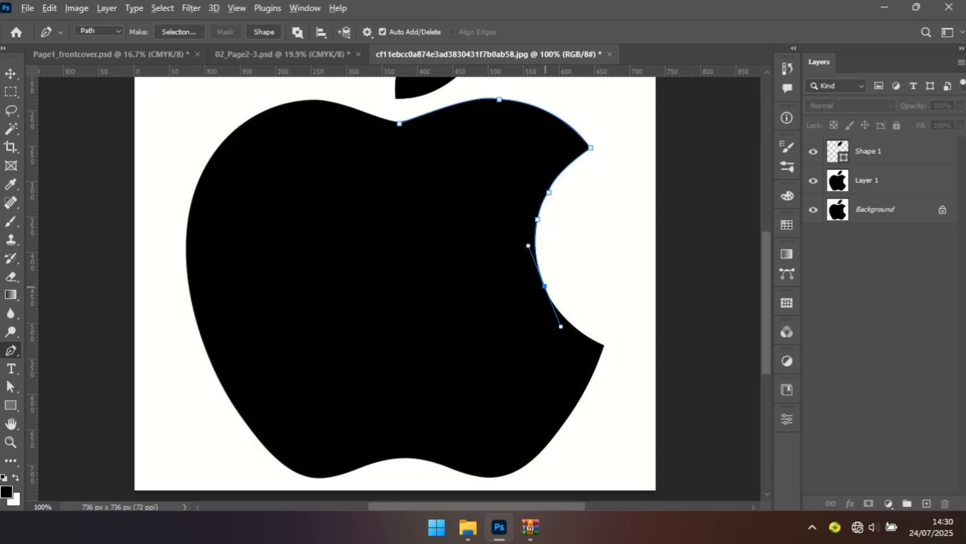
alt+click(544, 286)
drag(604, 345, 661, 377)
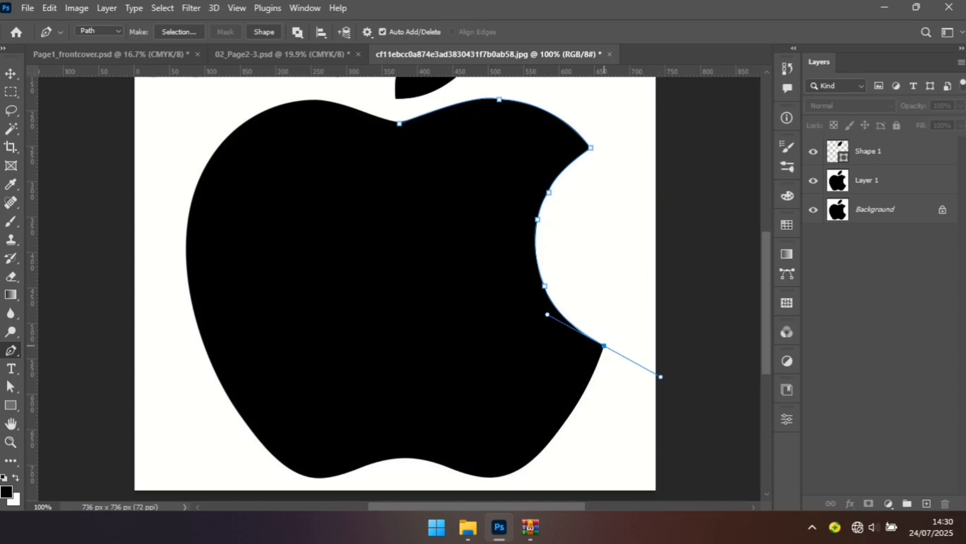
Step: Remove the outgoing handle at the bite's lower corner and trace the apple's lower-right side with two curved segments, removing each new outgoing handle
alt+click(604, 345)
drag(524, 466, 477, 487)
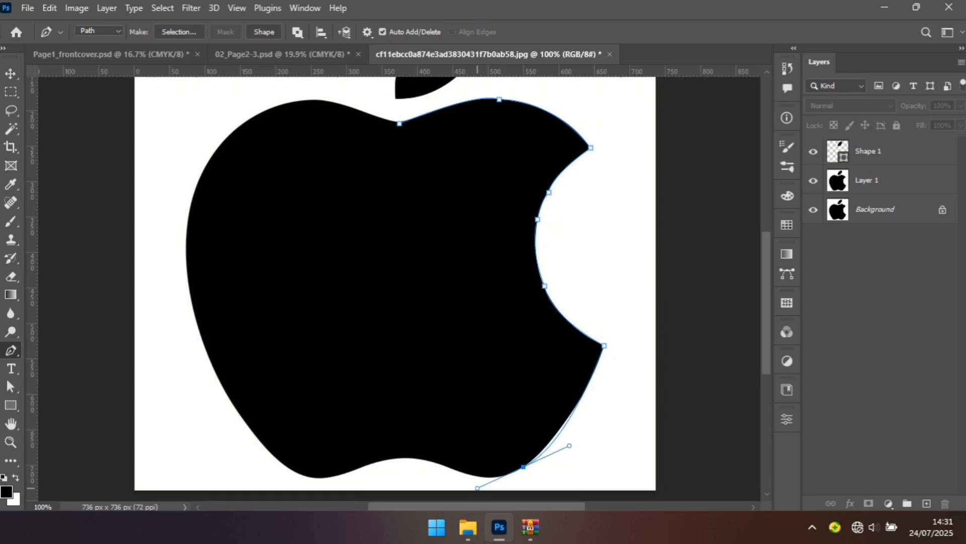
key(ctrl+z)
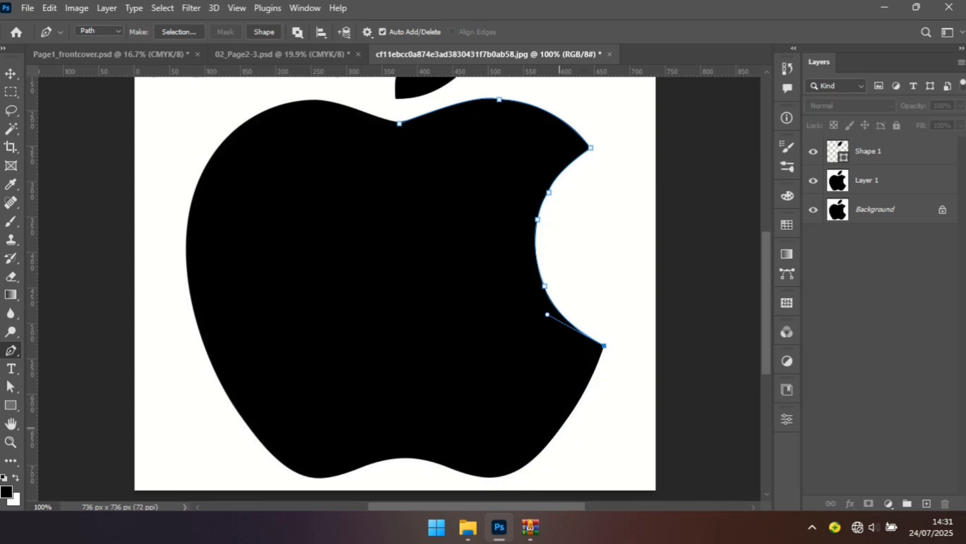
drag(559, 430, 533, 461)
key(alt)
alt+click(560, 429)
drag(518, 470, 500, 479)
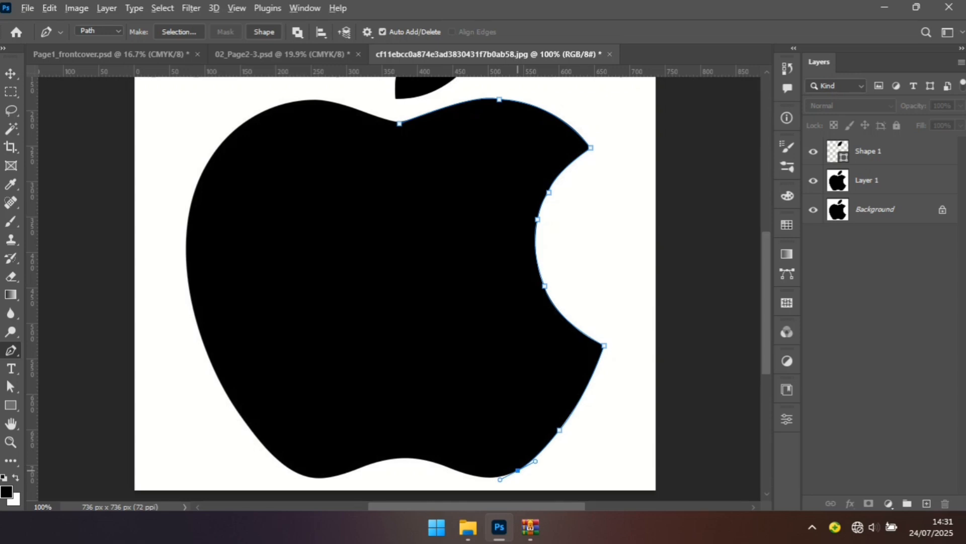
alt+click(517, 470)
Step: Add a curved segment to the lowest point of the apple's lower-right lobe and remove that anchor's outgoing handle
click(486, 476)
click(479, 476)
key(ctrl+z)
key(alt)
key(alt)
key(ctrl+z)
drag(492, 477, 480, 474)
alt+click(492, 476)
Step: Trace the dip in the apple's bottom edge with two curved segments, removing the outgoing handle at each anchor
drag(421, 459, 413, 450)
key(ctrl+z)
drag(447, 466, 408, 452)
key(alt)
alt+click(447, 466)
drag(361, 467, 314, 489)
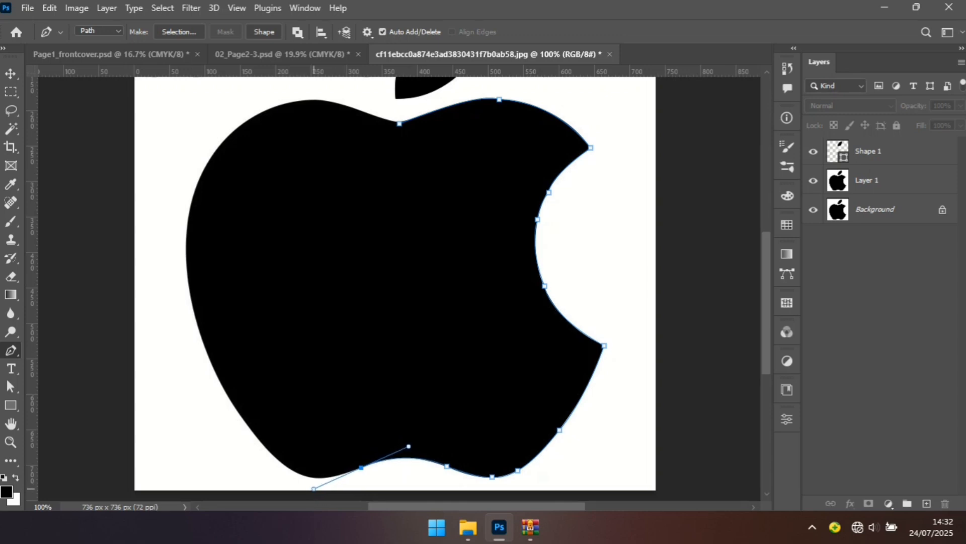
alt+click(361, 467)
Step: Trace the apple's lower-left lobe with two curved segments, removing the outgoing handle at each anchor
drag(318, 477, 295, 480)
alt+click(318, 478)
click(275, 455)
drag(275, 455, 251, 432)
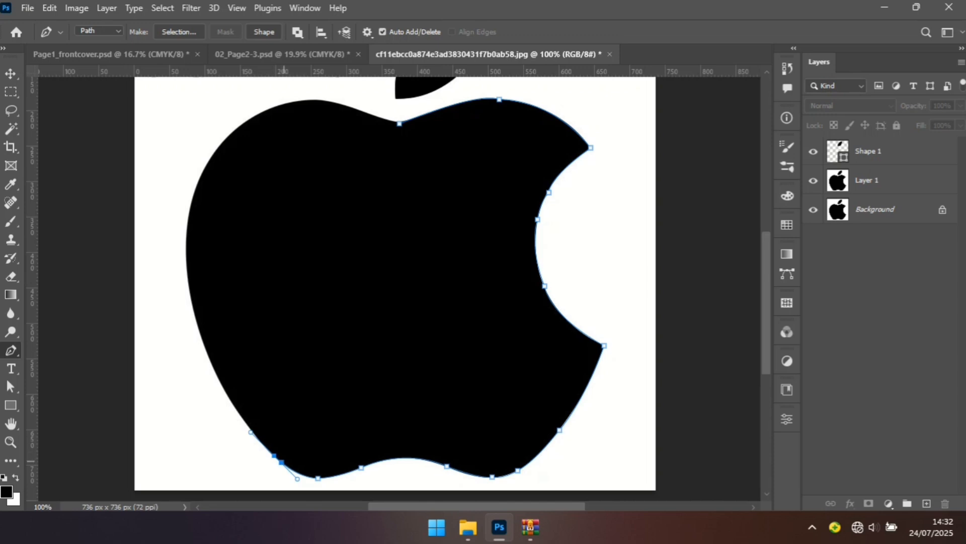
alt+click(274, 456)
Step: Trace the apple's left side up to the upper-left shoulder with two curved segments, removing the outgoing handle at each anchor
drag(187, 258, 188, 141)
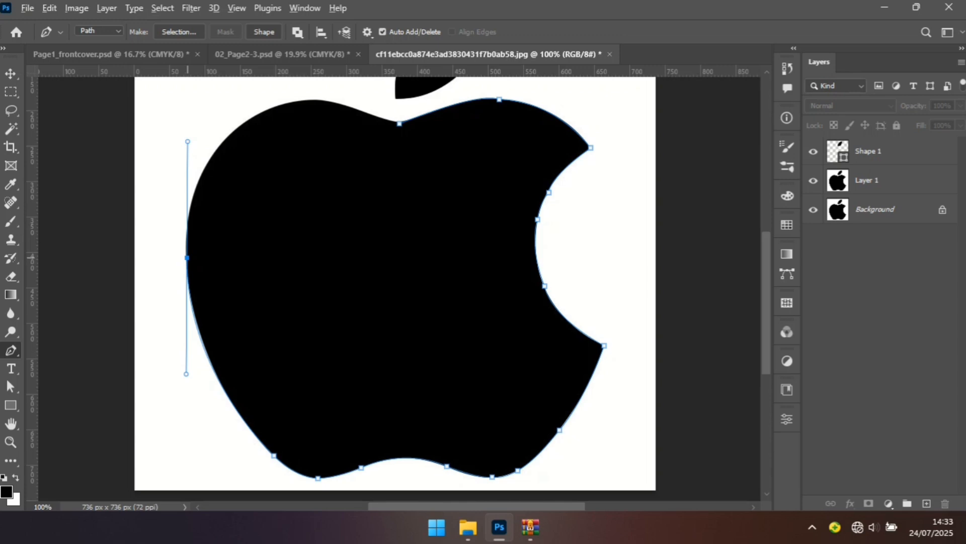
alt+click(187, 257)
drag(213, 156, 243, 121)
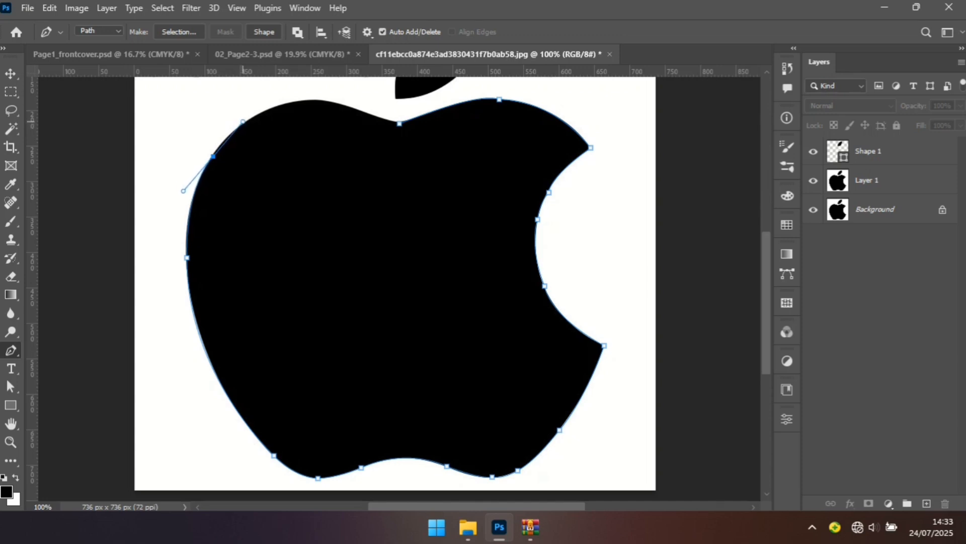
key(alt)
alt+click(213, 156)
drag(269, 108, 322, 81)
key(ctrl+z)
drag(248, 121, 284, 97)
alt+click(248, 121)
drag(249, 121, 247, 121)
key(Right)
key(Right)
drag(249, 121, 249, 118)
click(214, 157)
alt+click(215, 157)
key(ctrl+z)
key(ctrl+z)
key(ctrl+z)
key(ctrl+z)
drag(244, 124, 281, 99)
key(ctrl+z)
Step: Add two short curved segments over the apple's upper-left shoulder, removing the outgoing handle at each anchor
drag(236, 128, 257, 110)
alt+click(237, 129)
drag(283, 105, 305, 103)
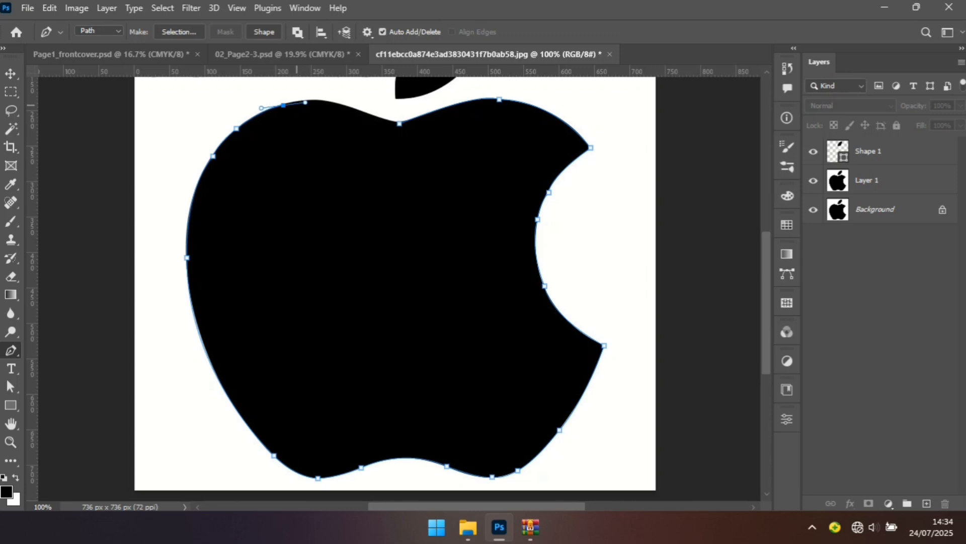
alt+click(283, 105)
Step: Trace the top of the left lobe down to the notch with short curved segments and close the path at its starting anchor
drag(340, 106, 377, 119)
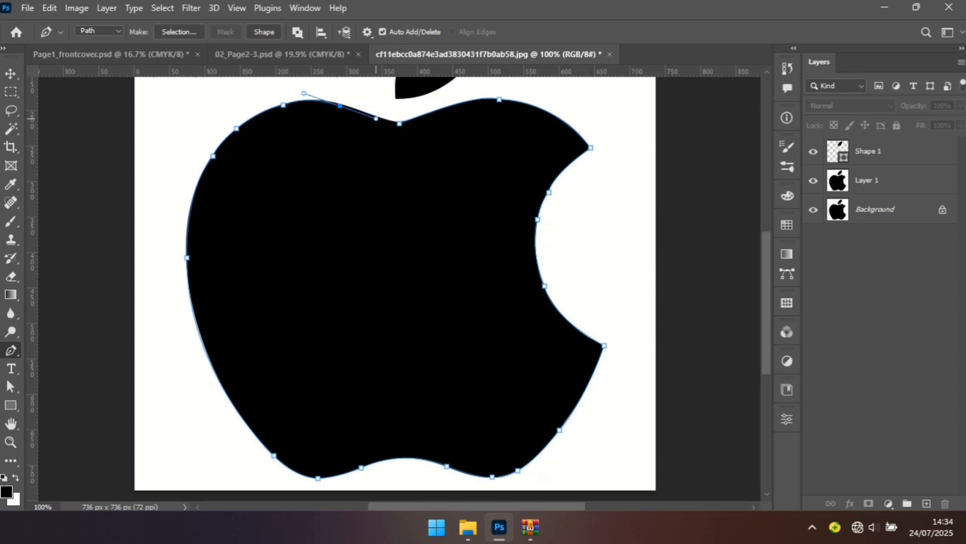
key(ctrl+z)
drag(328, 102, 363, 107)
drag(351, 111, 348, 108)
drag(399, 123, 379, 118)
click(357, 110)
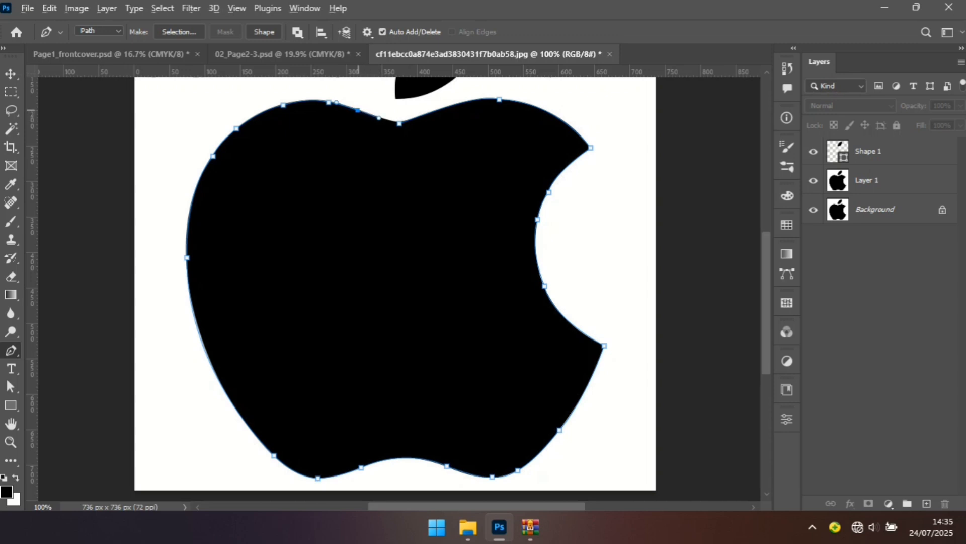
alt+click(358, 110)
drag(399, 123, 402, 124)
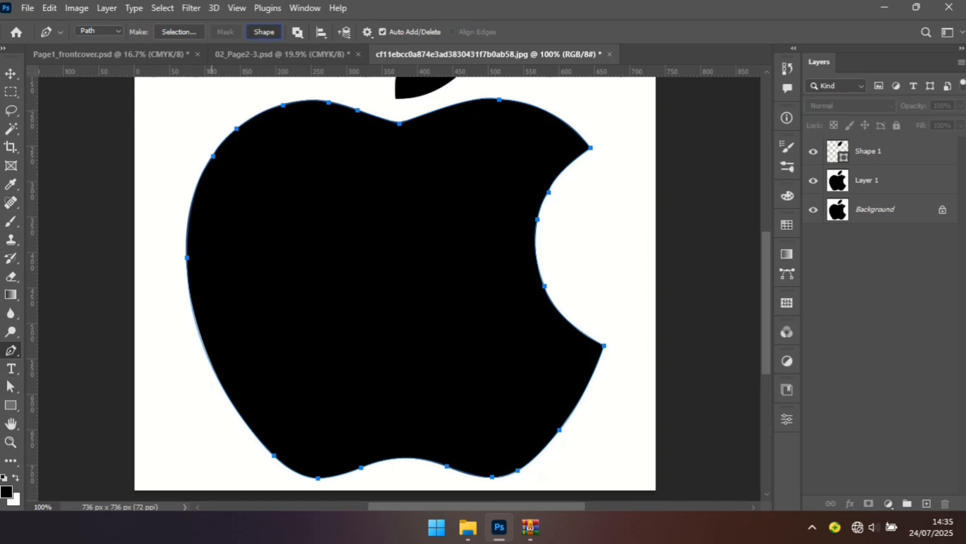
Step: Convert the closed apple path into a shape layer and nudge its top notch anchor up with the Direct Selection tool
click(264, 32)
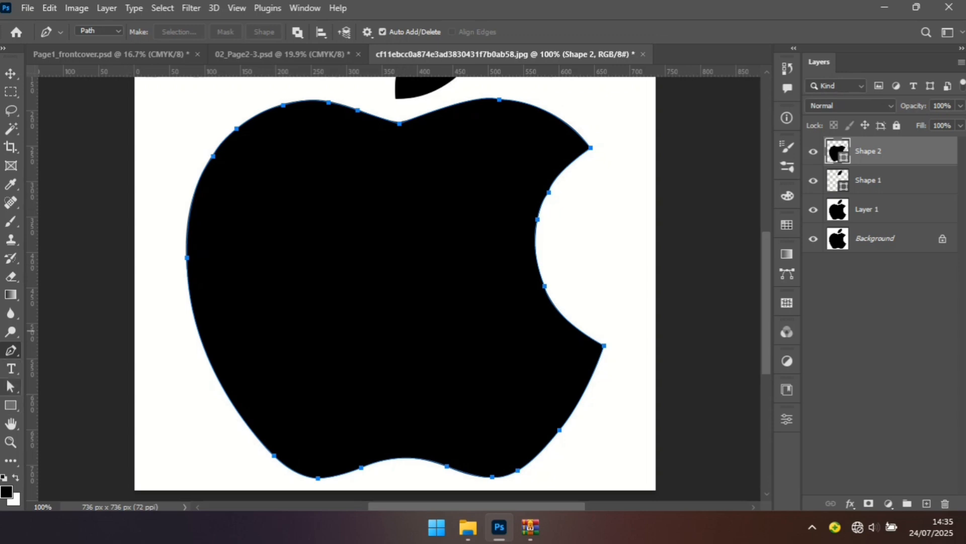
click(10, 387)
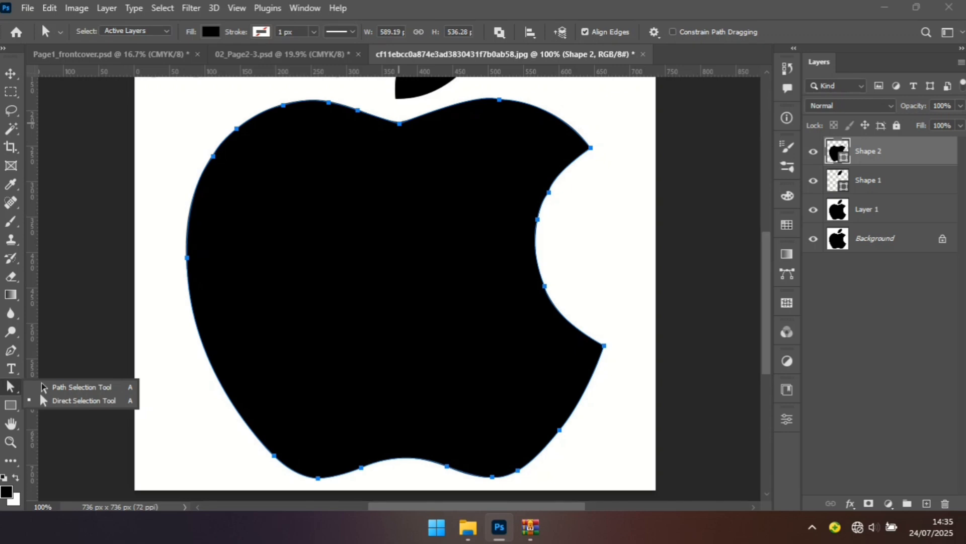
click(45, 400)
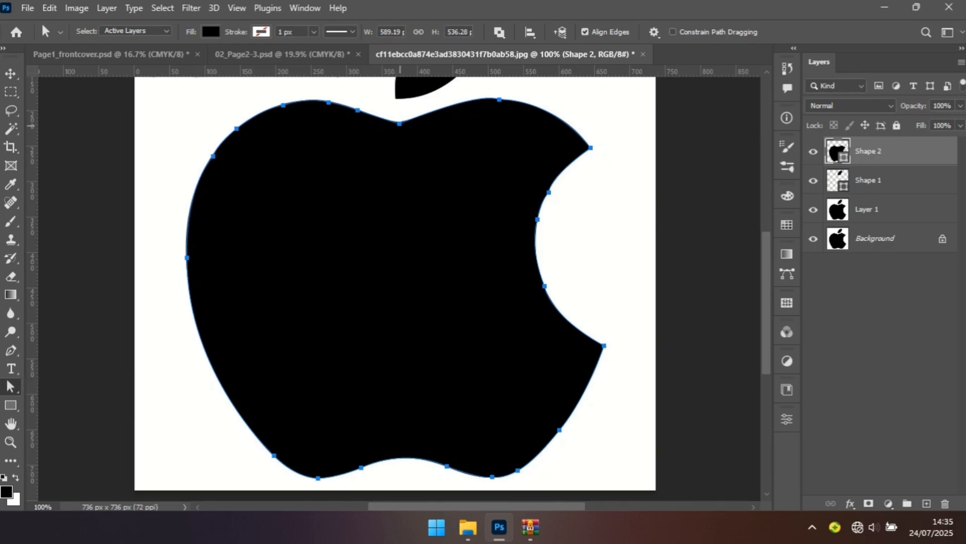
click(400, 124)
key(Up)
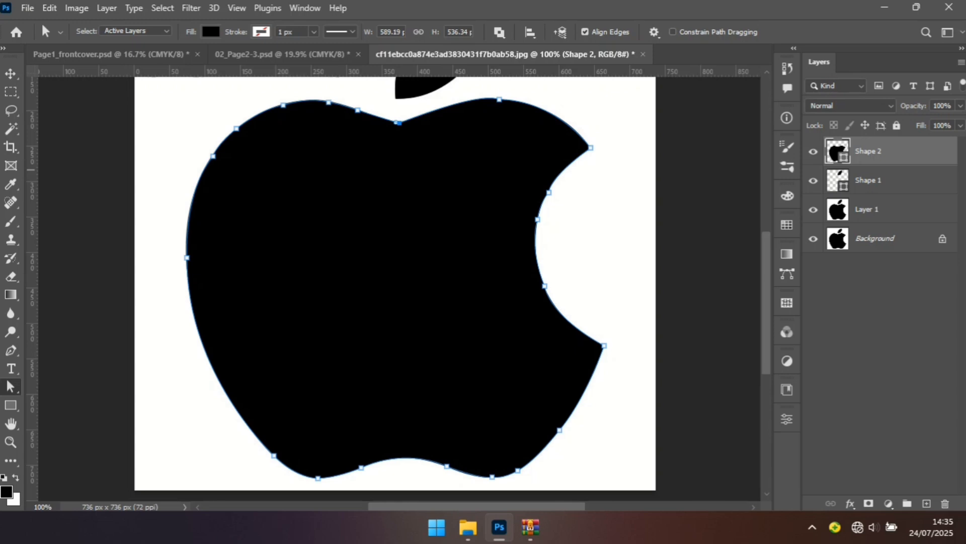
Step: Add a Solid Color fill layer with colour ffffff directly above Layer 1
click(869, 180)
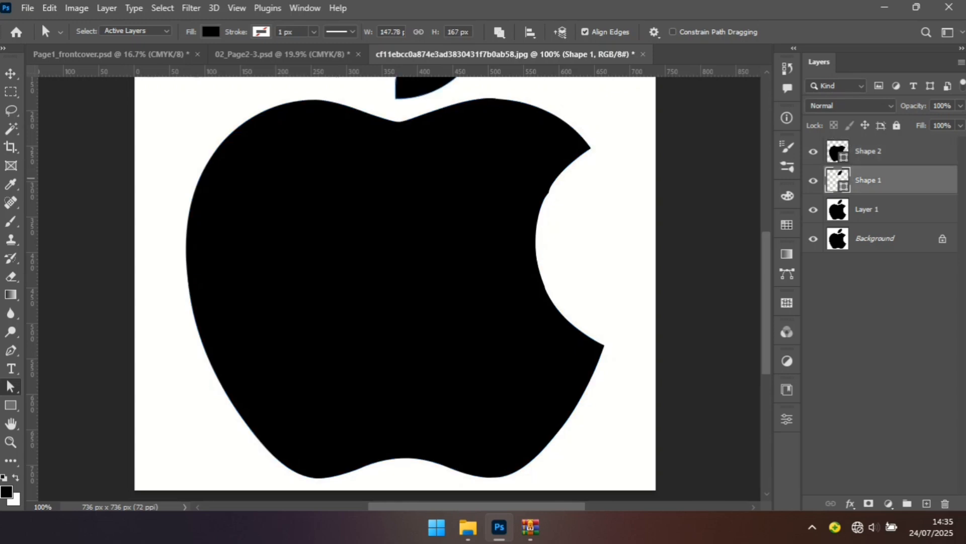
click(867, 209)
click(888, 504)
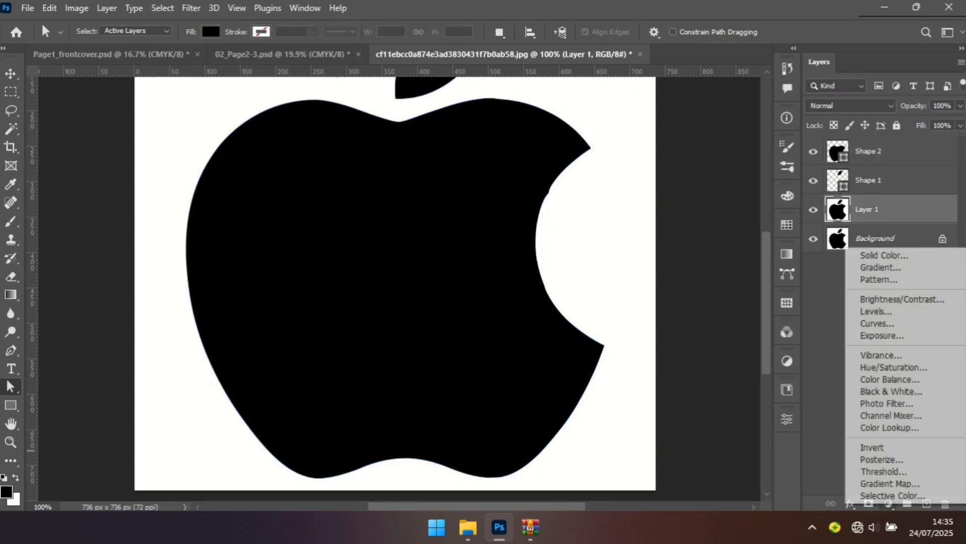
click(884, 255)
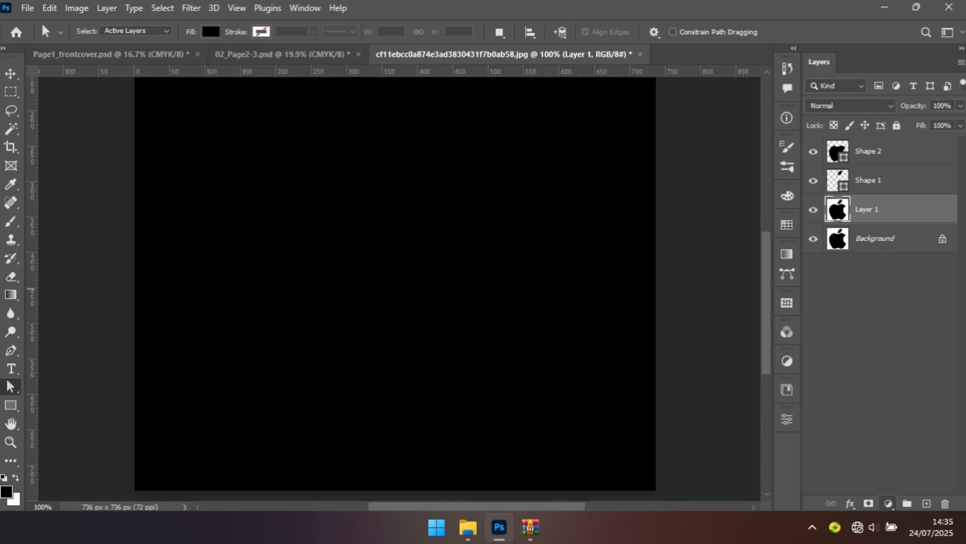
text(ffffff)
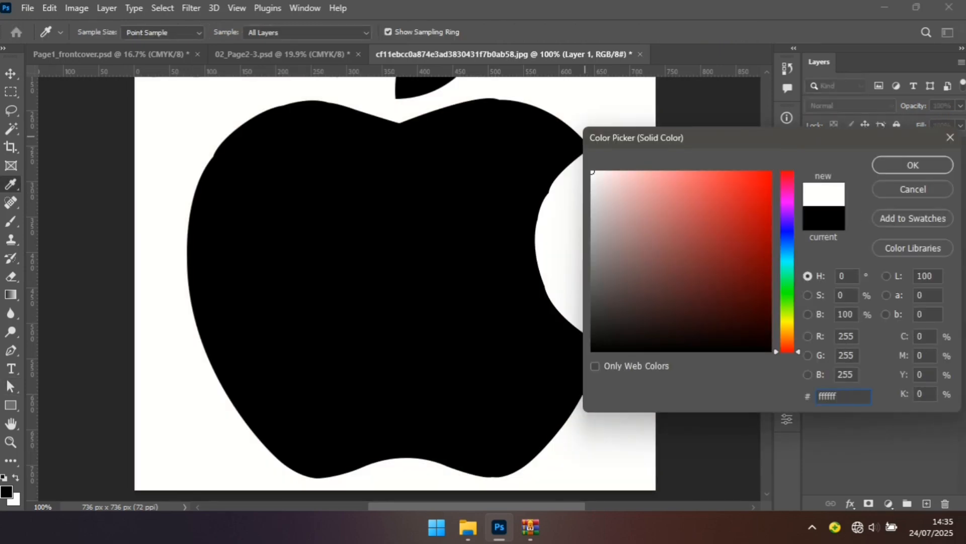
key(Return)
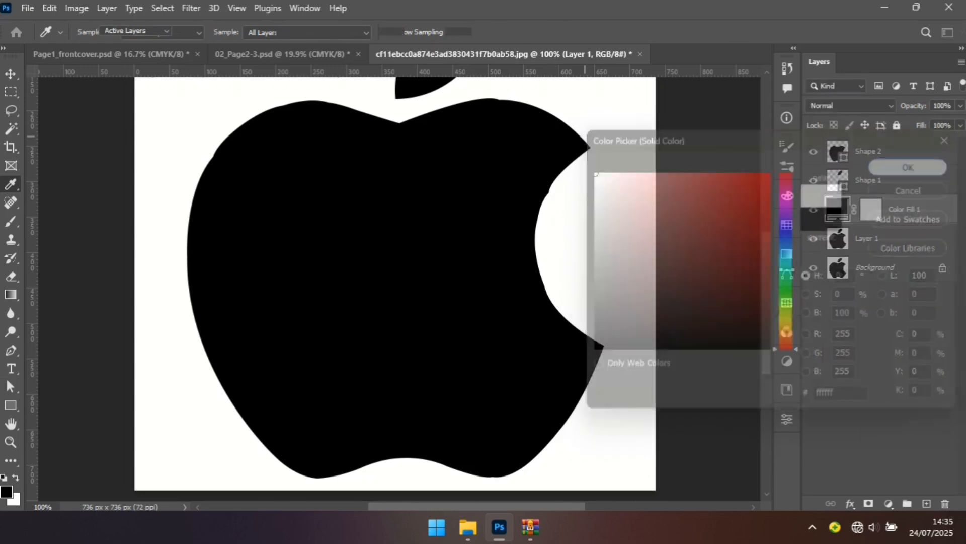
Step: Select the apple body shape's path with the Direct Selection tool to show its anchor points
scroll(396, 318, up, 3)
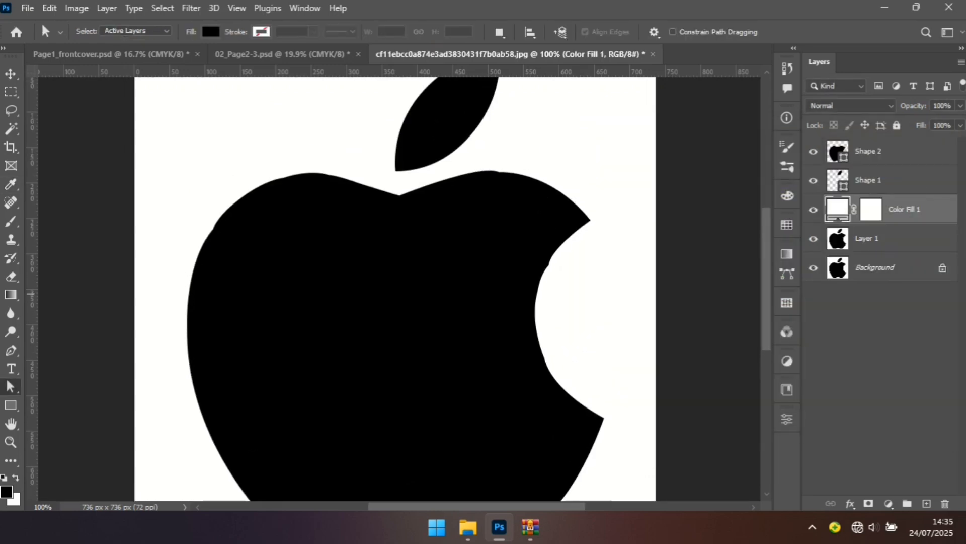
scroll(390, 320, down, 1)
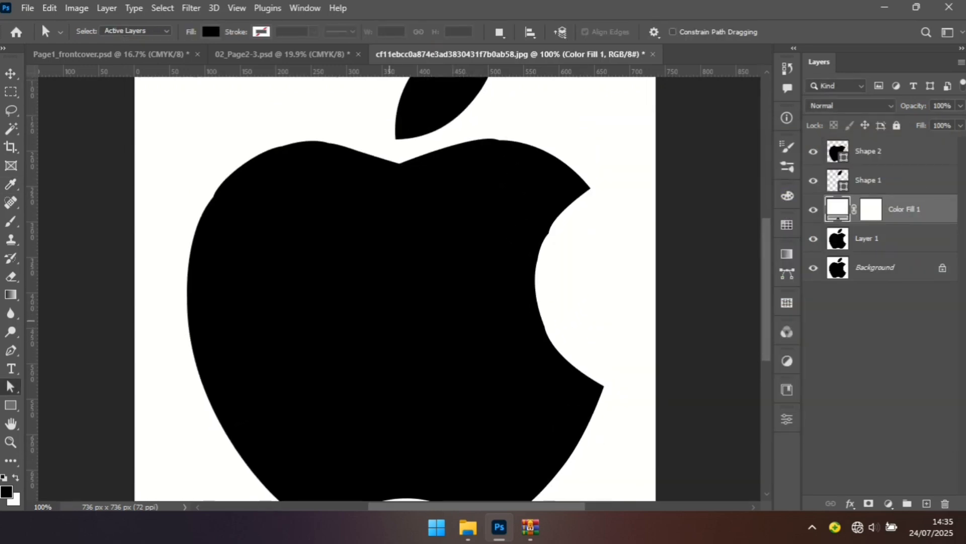
key(z)
right_click(389, 320)
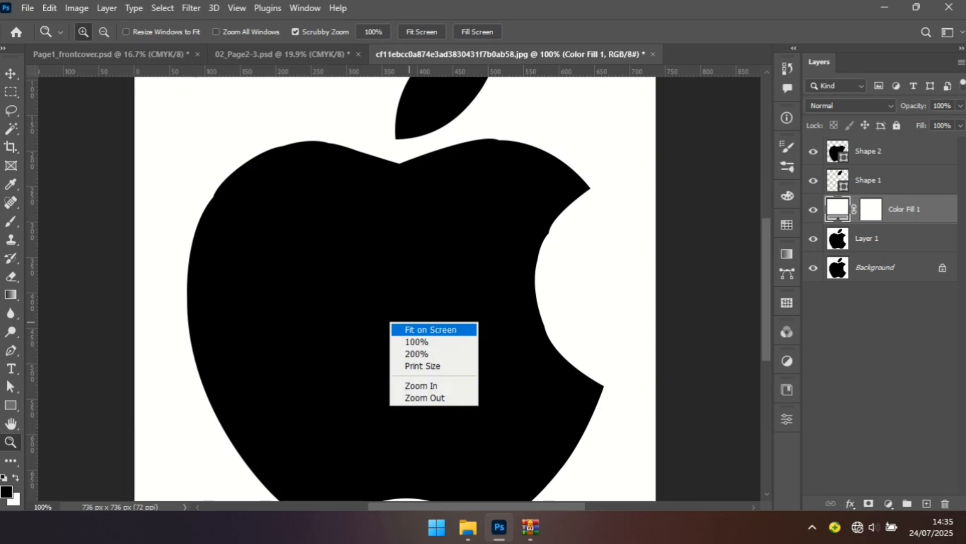
click(402, 328)
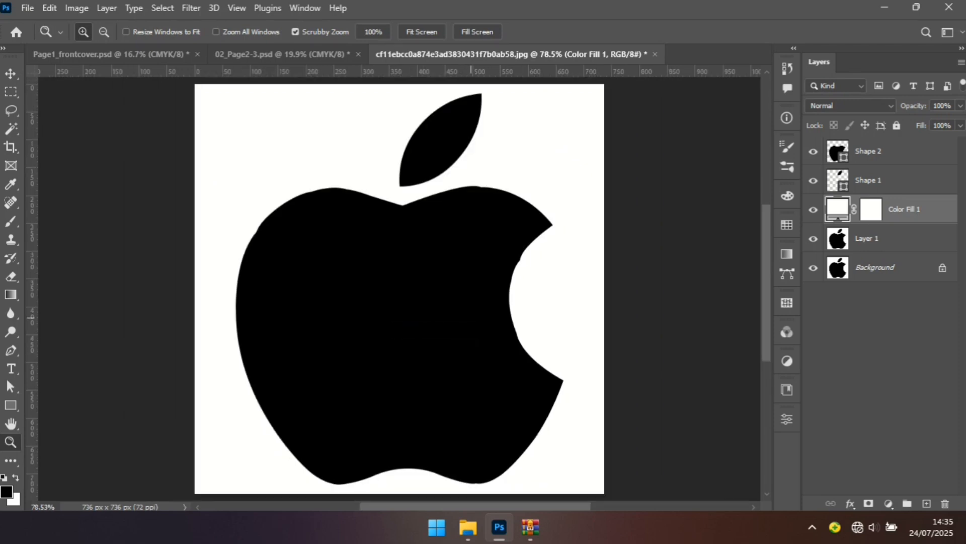
key(v)
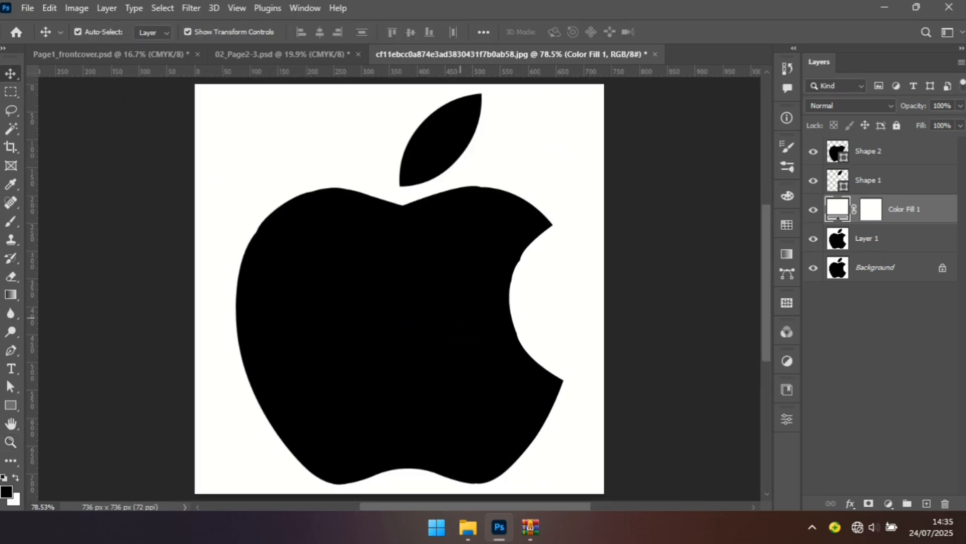
click(264, 284)
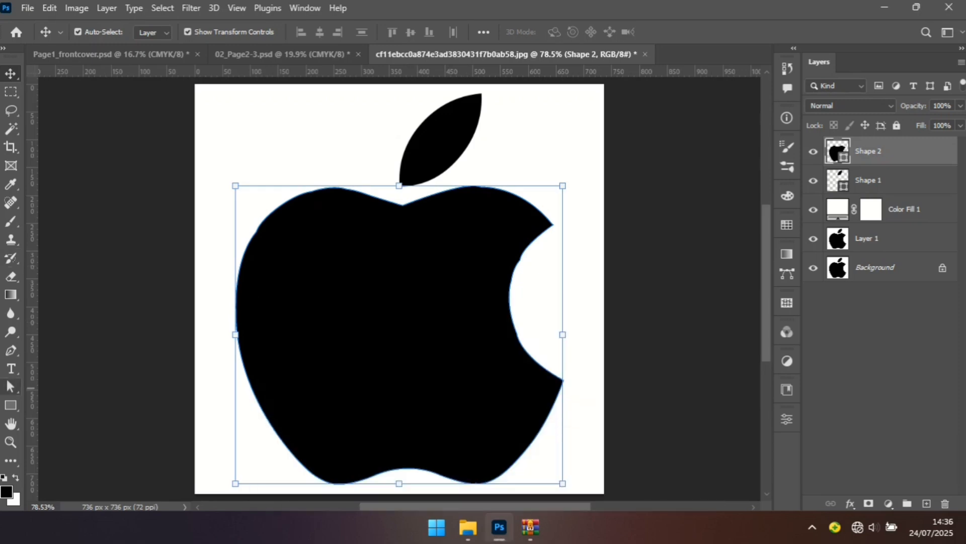
click(10, 387)
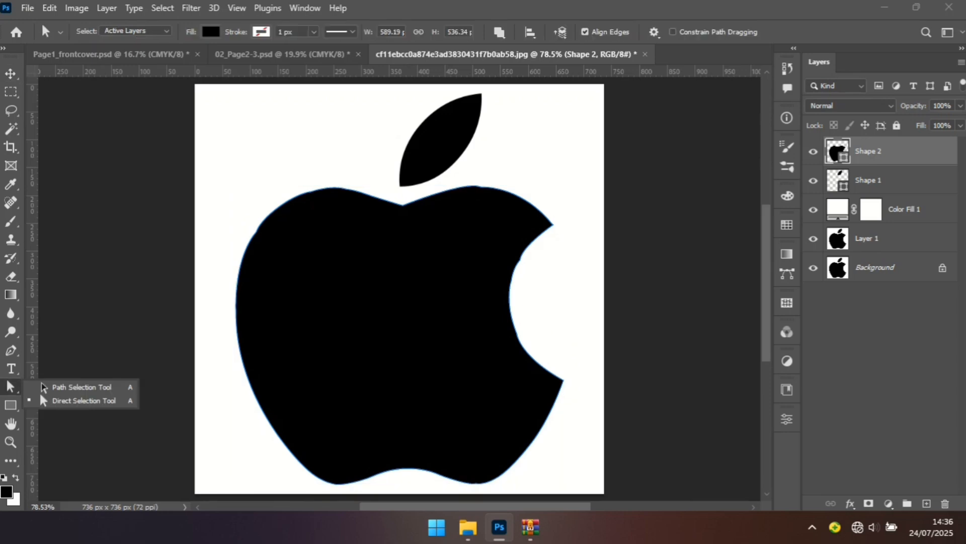
click(60, 400)
click(451, 276)
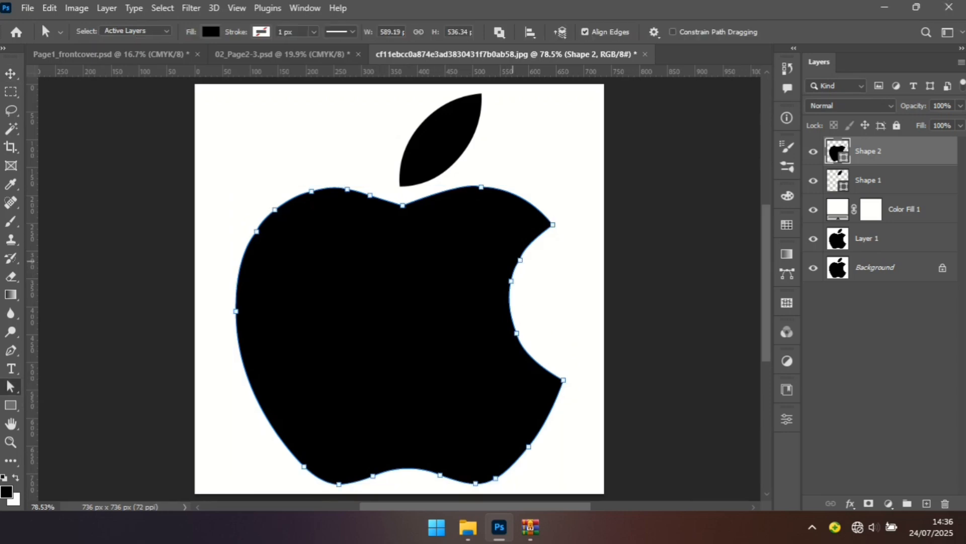
right_click(519, 260)
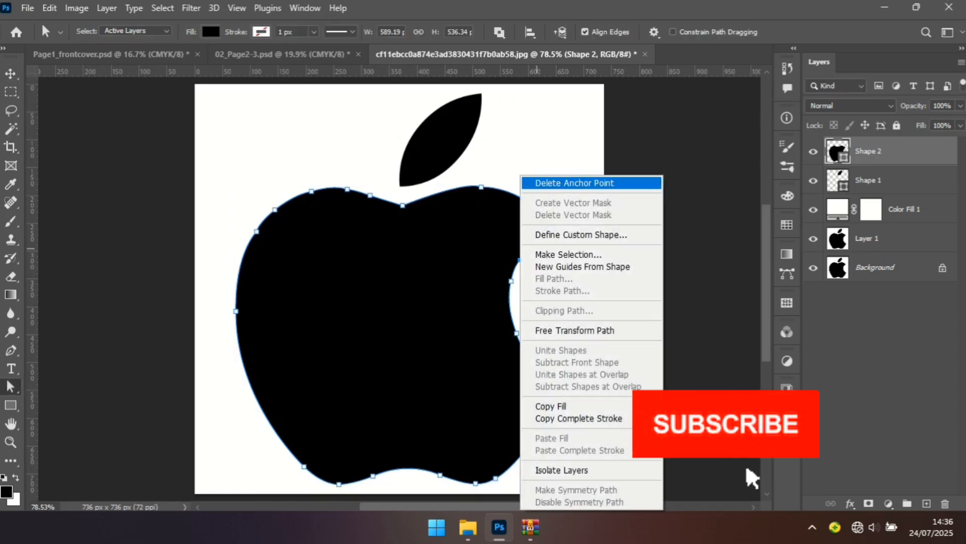
click(572, 181)
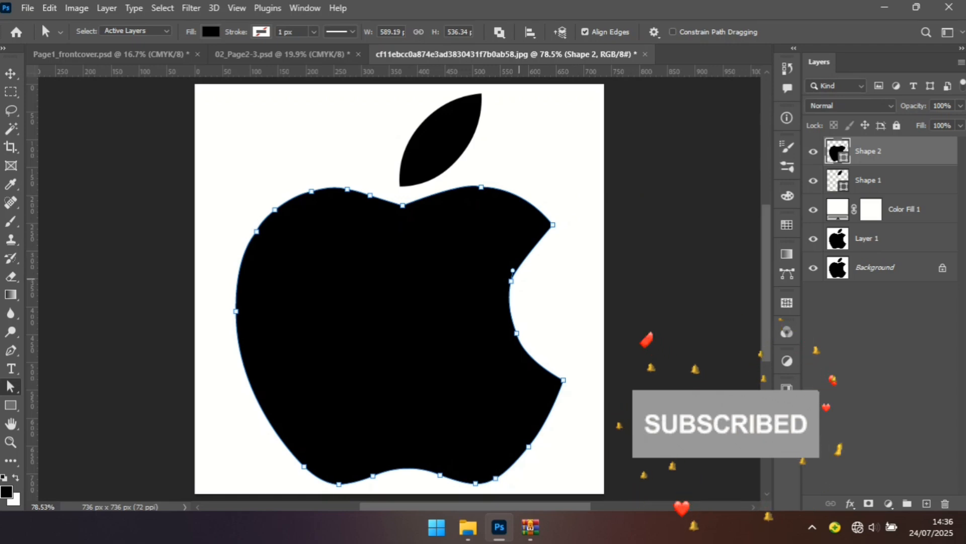
key(ctrl+z)
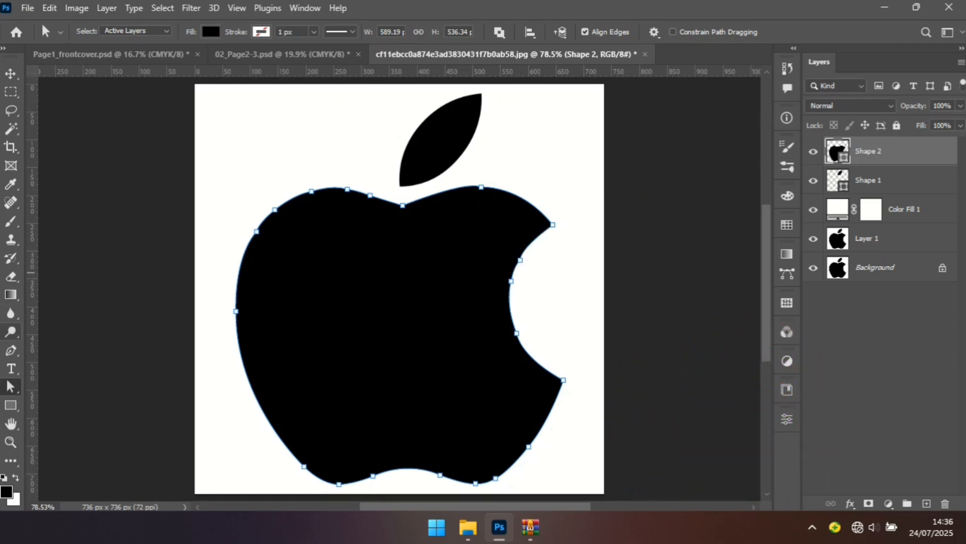
Step: Delete the uppermost anchor inside the bite's arc with the Pen tool and switch to the Curvature Pen tool
key(z)
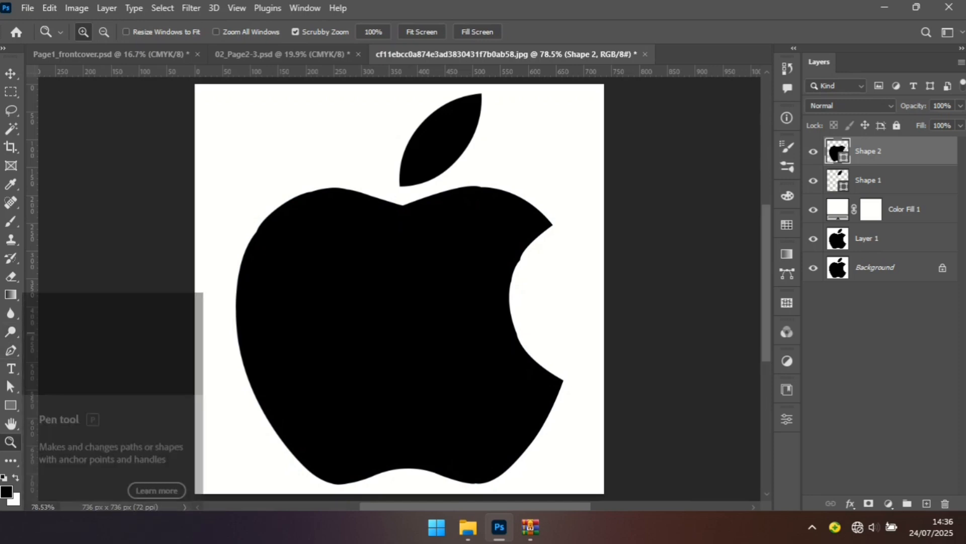
key(p)
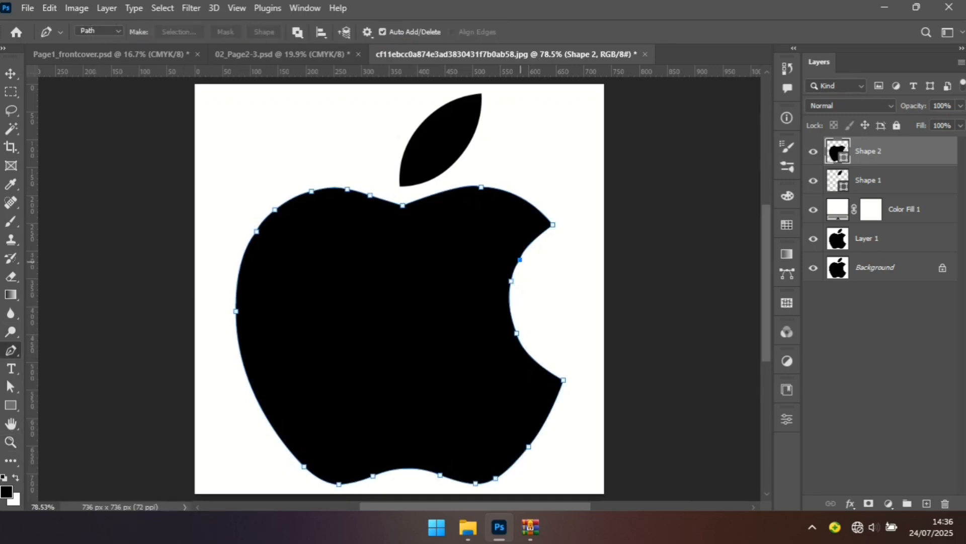
click(520, 260)
right_click(11, 350)
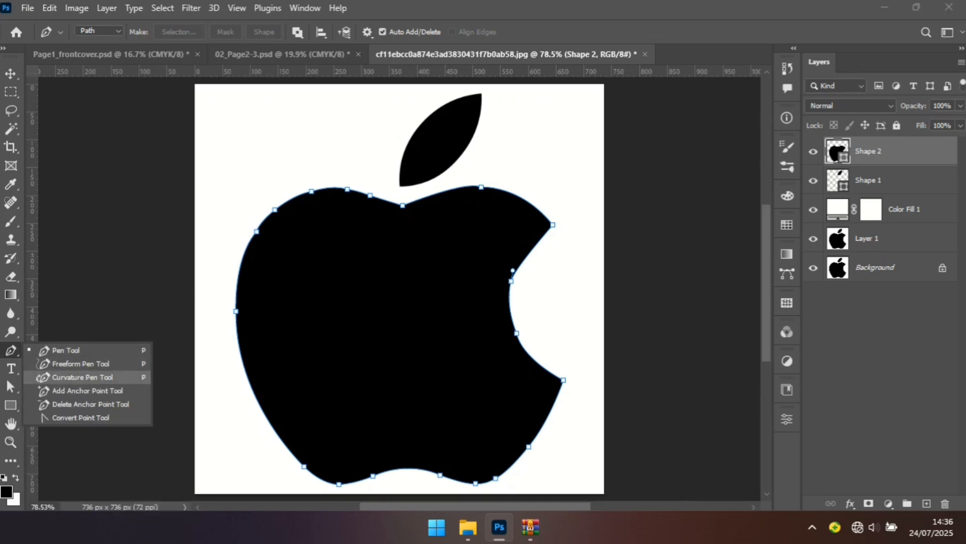
click(82, 377)
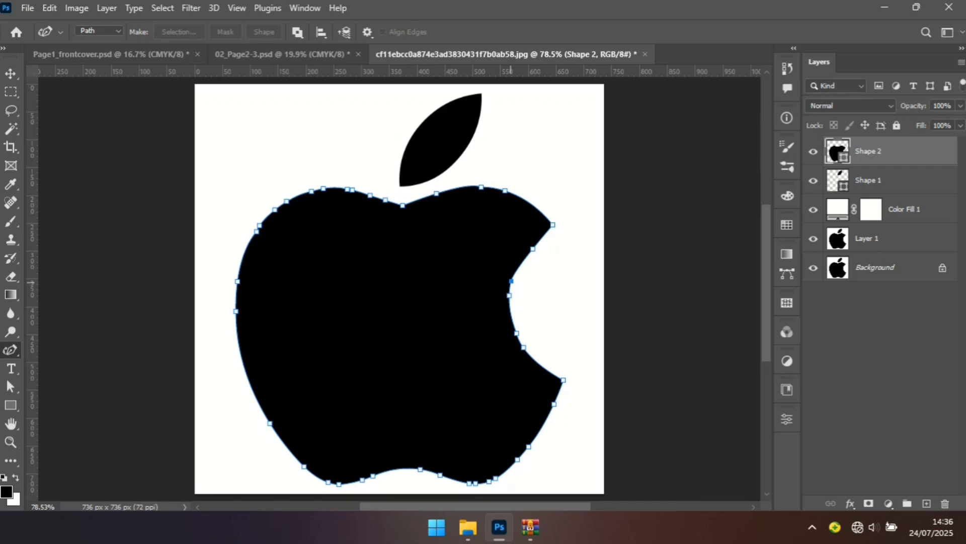
Step: Try to move the upper anchor inside the bite upward, undo it, and deselect the apple shape
drag(512, 280, 511, 272)
key(ctrl+z)
click(10, 73)
click(55, 212)
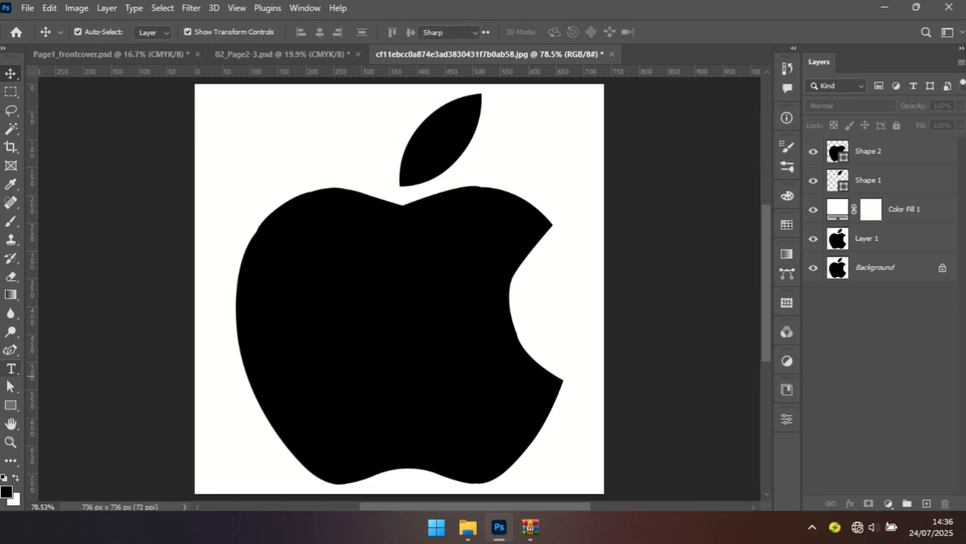
click(11, 368)
click(10, 387)
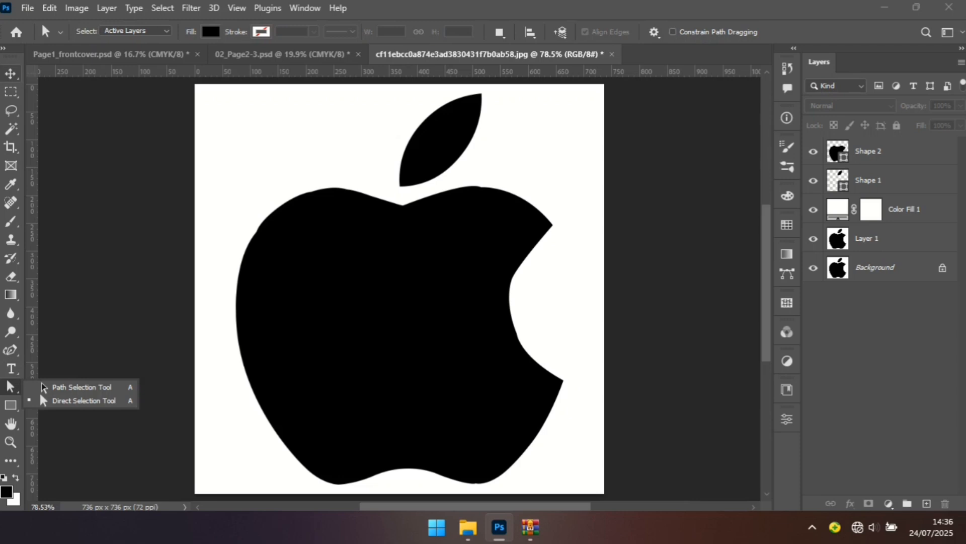
click(10, 74)
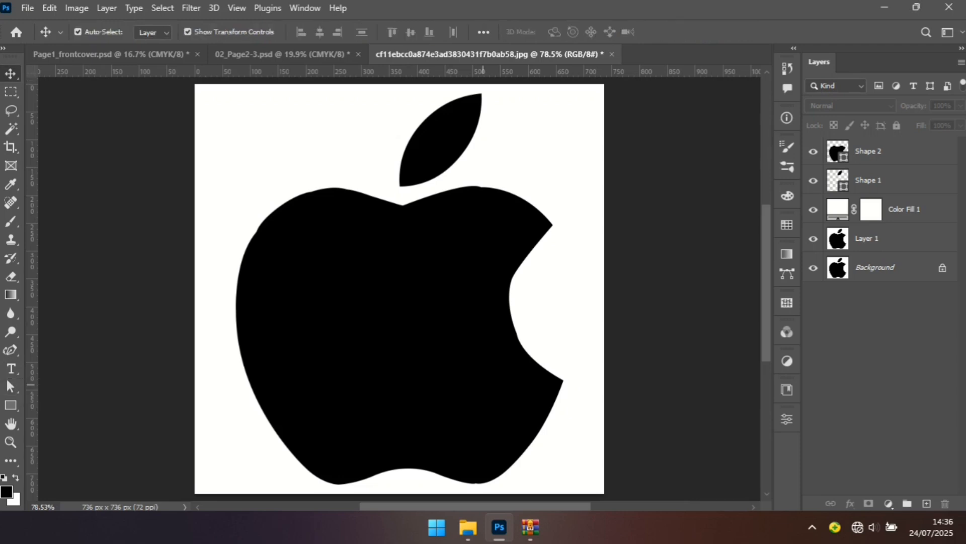
Step: Open the bat image cb9adf8f3288f9d109eabed904bb2e61.jpg from the Documents folder as its own Photoshop document
click(468, 527)
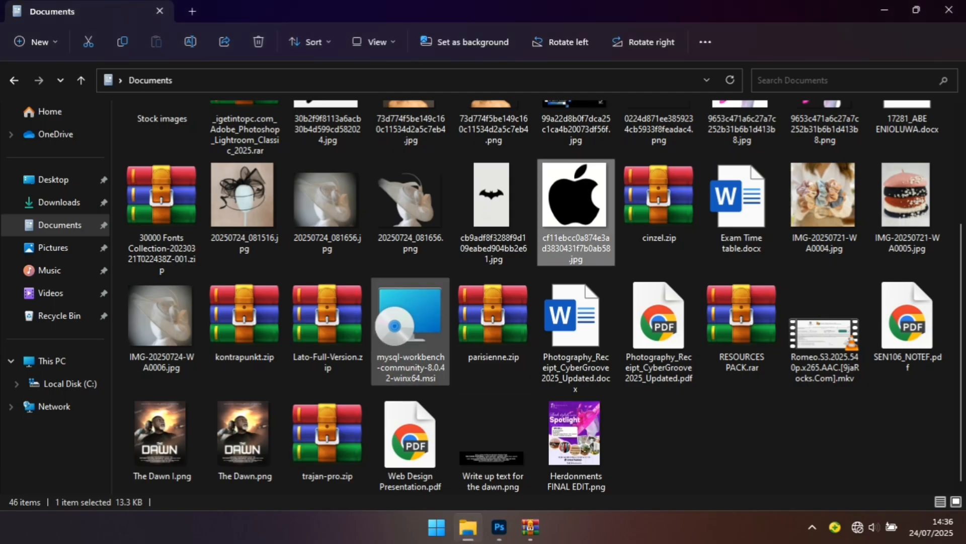
click(492, 212)
drag(492, 211, 672, 55)
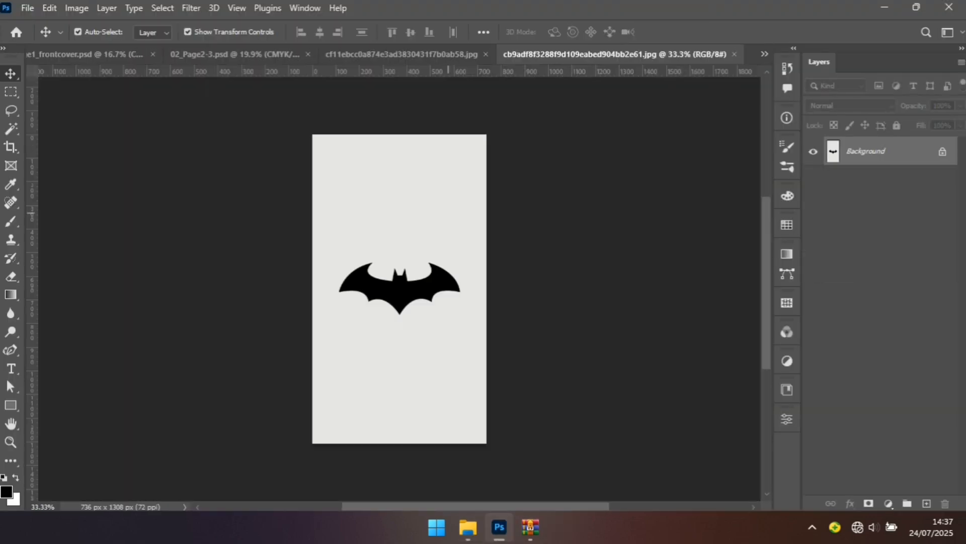
Step: Start a Pen tool path at the bat's right ear tip and trace it along the wing's inner curve to the right wing's upper tip
key(z)
right_click(411, 309)
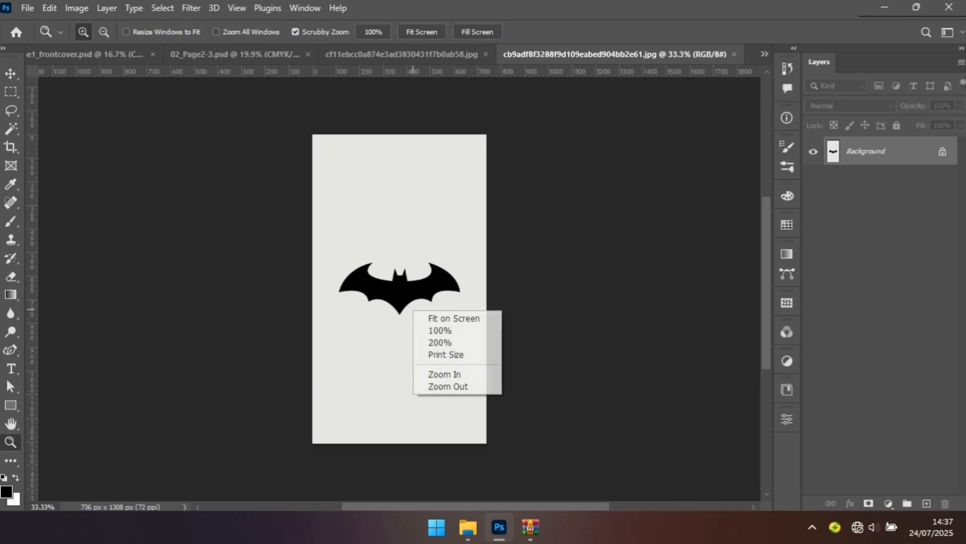
click(423, 316)
key(v)
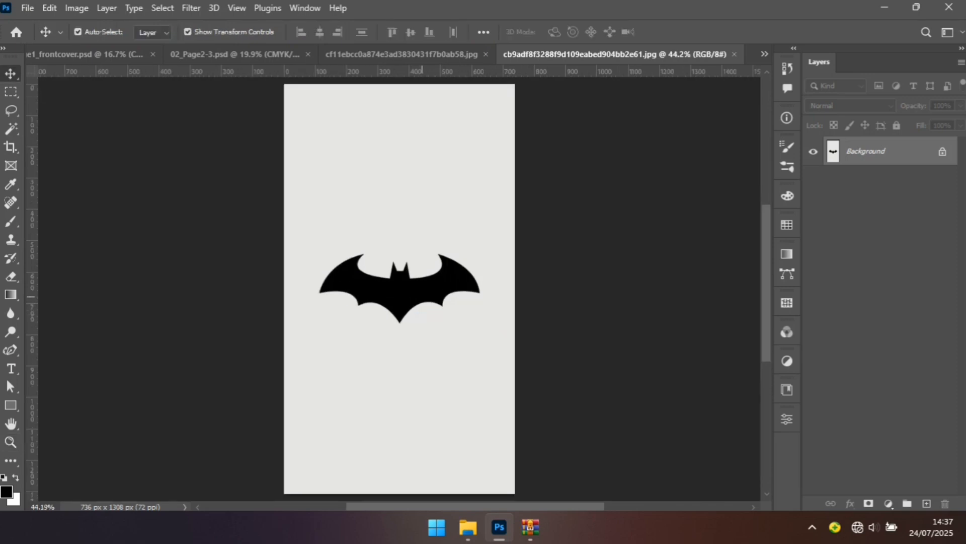
key(z)
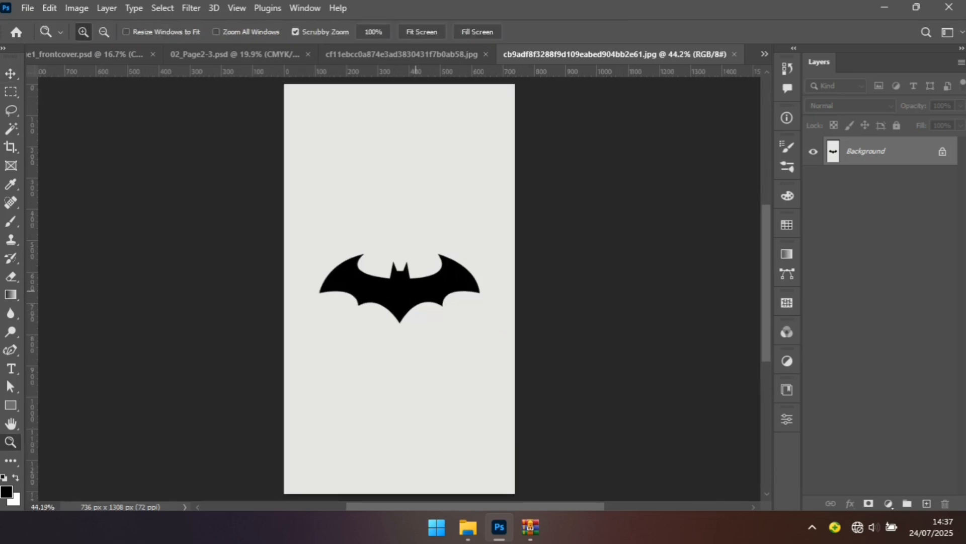
drag(417, 296, 440, 302)
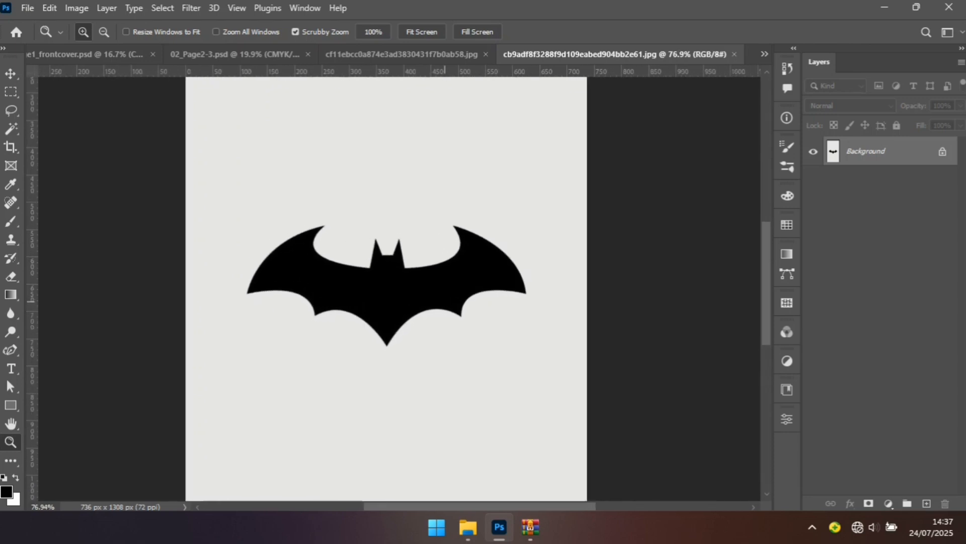
key(v)
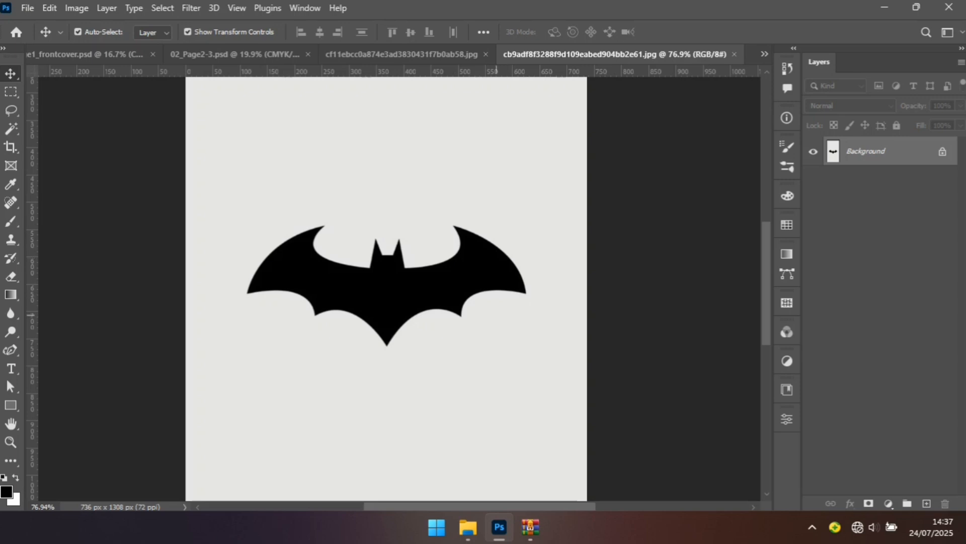
key(p)
click(10, 349)
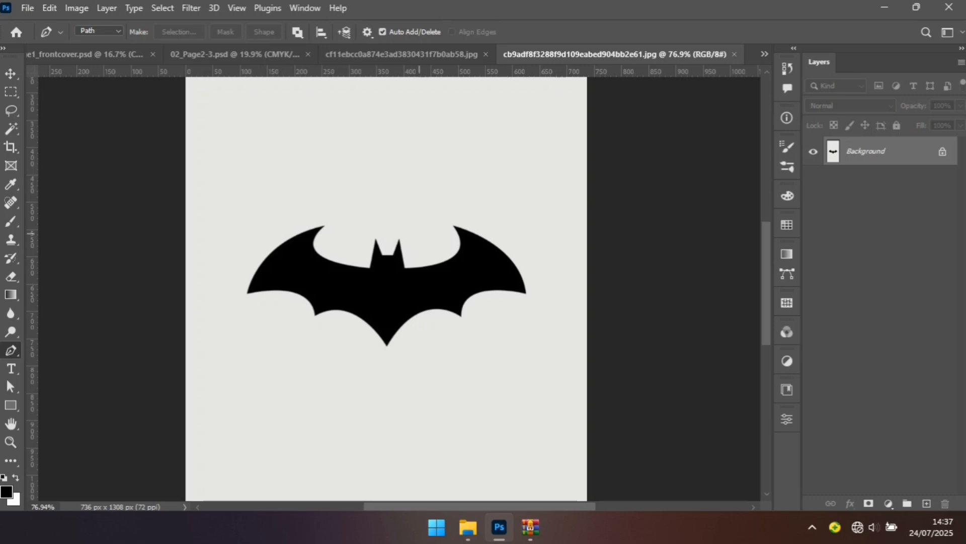
click(400, 240)
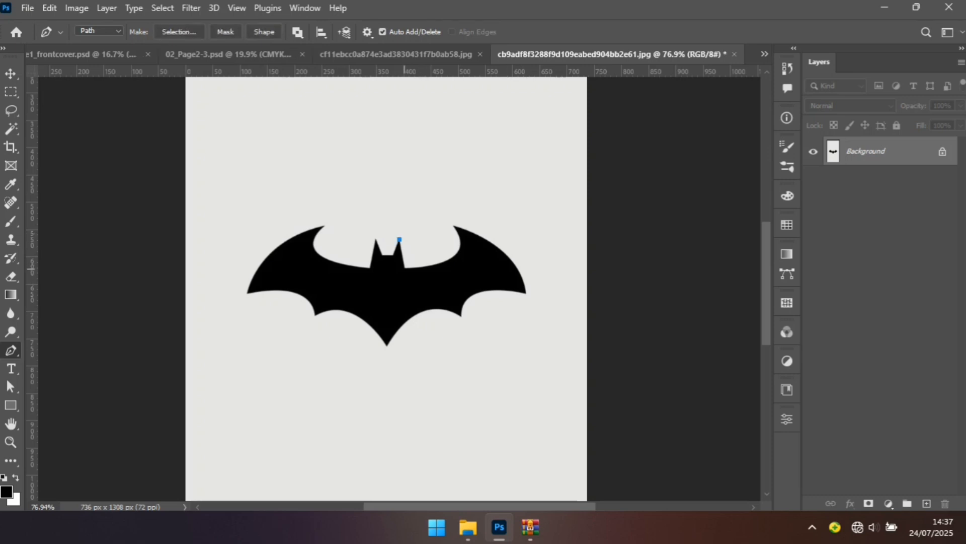
click(405, 268)
drag(445, 260, 461, 252)
alt+click(446, 260)
drag(461, 240, 461, 225)
alt+click(461, 241)
click(452, 225)
Step: Continue the path along the right wing's outer edge and around the outer scallop beneath it, breaking the handles at the corners
drag(526, 293, 532, 345)
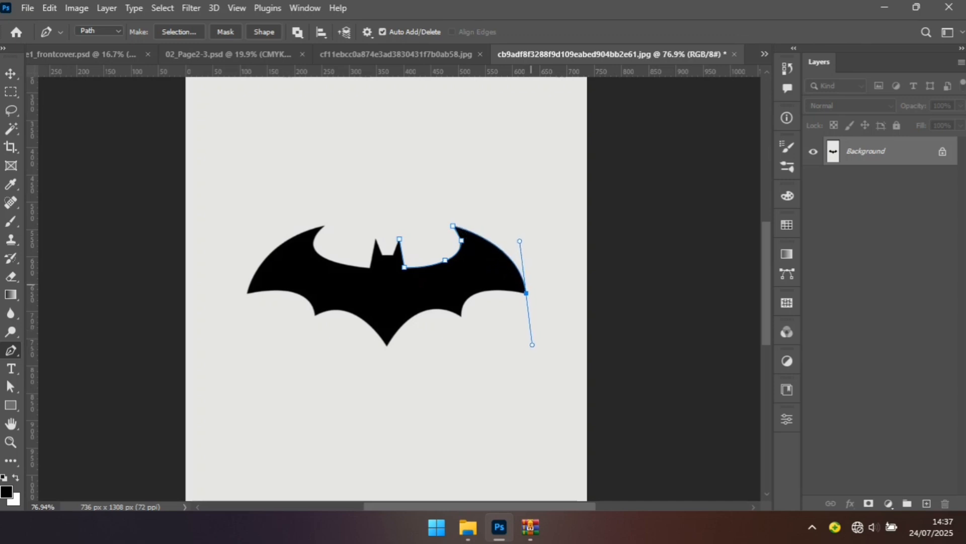
key(alt)
alt+click(527, 292)
drag(479, 293, 469, 300)
alt+click(478, 293)
drag(462, 318, 462, 336)
drag(462, 336, 462, 340)
key(alt)
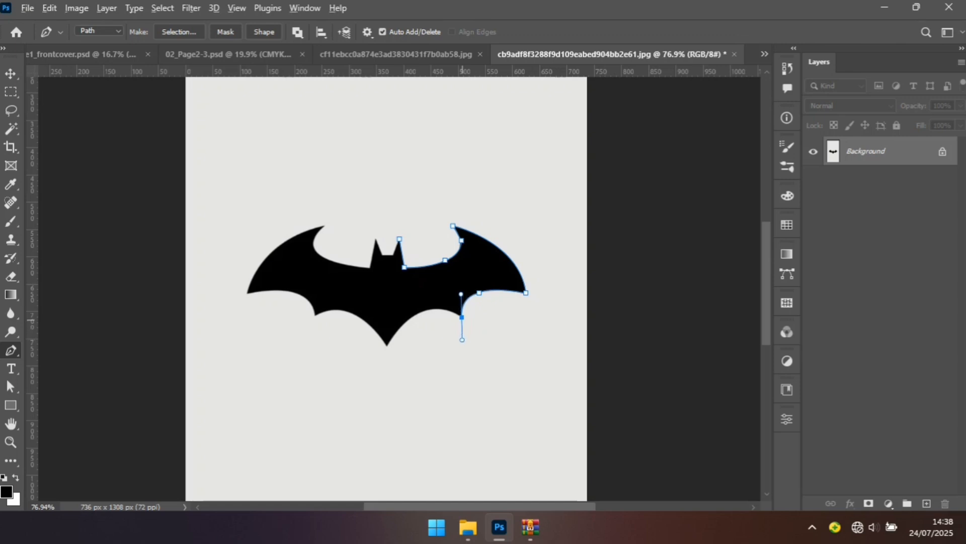
alt+click(461, 318)
Step: Trace the inner scallop beneath the right wing down to the bat's bottom point, adding a curve anchor just before the tip
drag(428, 310, 403, 313)
alt+click(426, 310)
click(389, 347)
key(ctrl+z)
drag(386, 345, 371, 373)
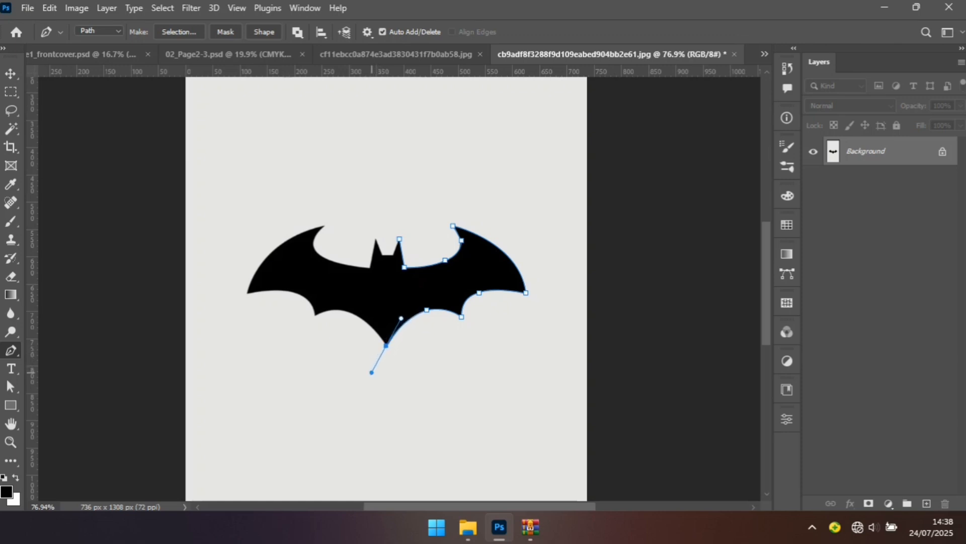
key(ctrl+z)
drag(394, 335, 380, 356)
alt+click(394, 335)
click(386, 346)
Step: Trace the two scallops beneath the left wing from the bottom point to the wing's outer tip, breaking the handles at each anchor
drag(350, 314, 329, 307)
alt+click(351, 314)
drag(315, 315, 292, 326)
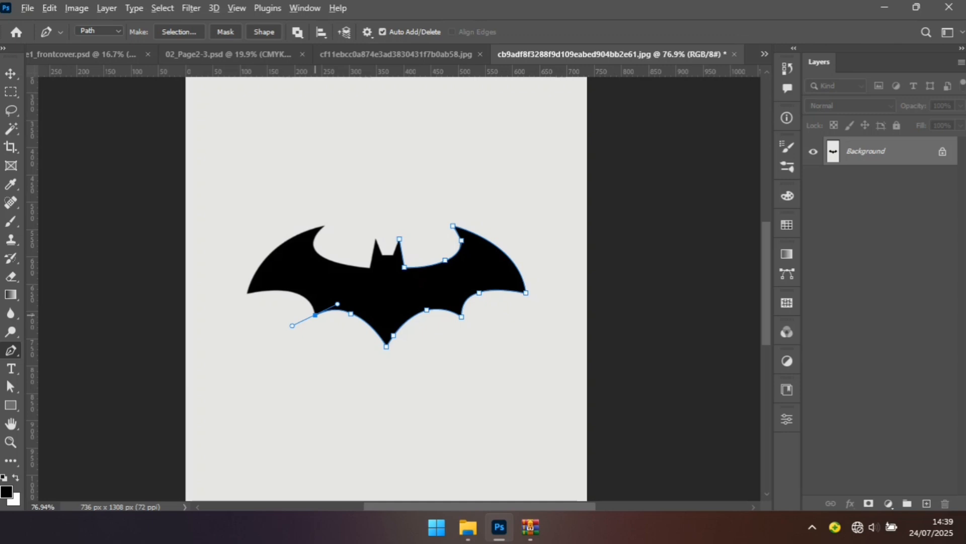
alt+click(316, 315)
drag(291, 292, 268, 287)
alt+click(292, 292)
drag(247, 293, 222, 299)
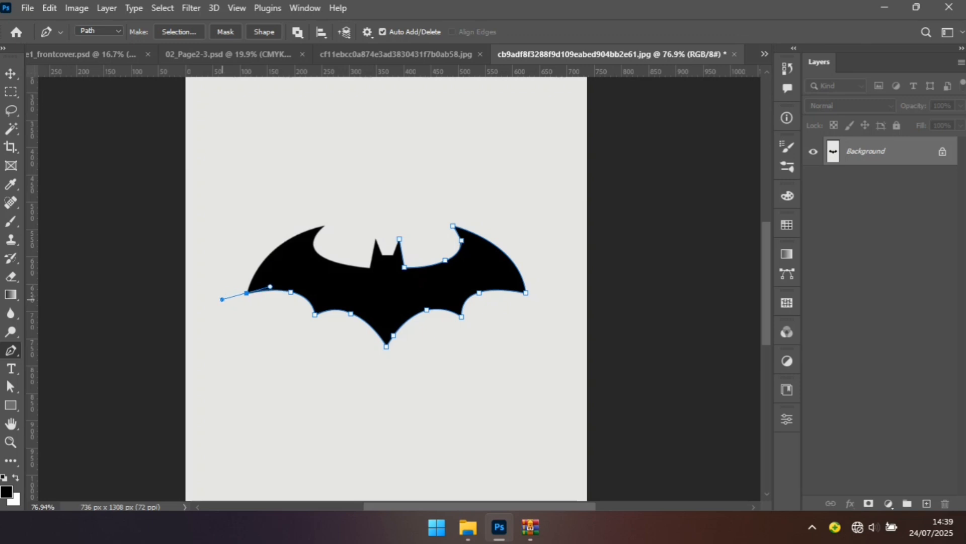
key(ctrl+z)
drag(246, 293, 217, 300)
alt+click(246, 293)
Step: Trace the left wing's outer edge to its upper tip and follow the inner curve to the base of the left ear
drag(325, 226, 394, 210)
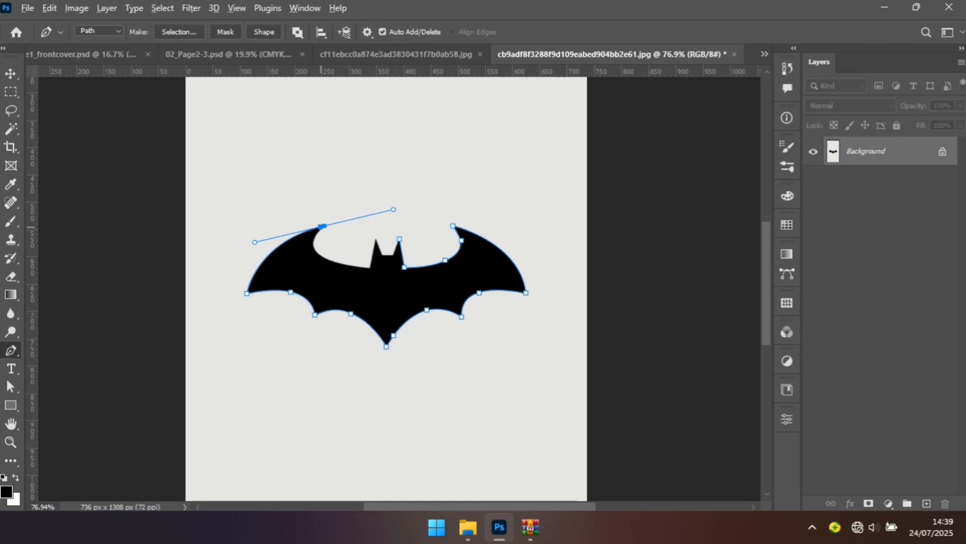
alt+click(323, 226)
click(314, 242)
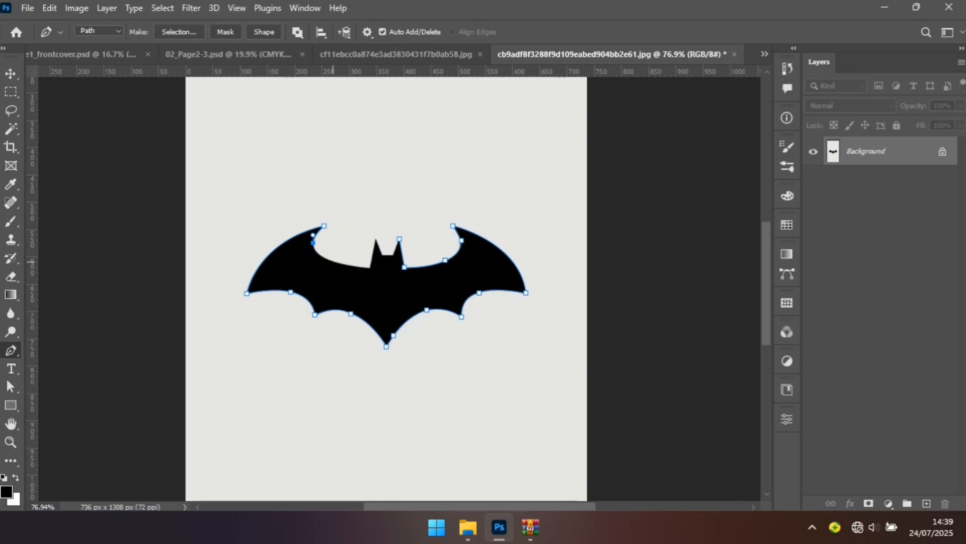
click(333, 262)
drag(338, 263, 347, 264)
key(ctrl+z)
drag(324, 257, 340, 268)
key(alt)
alt+click(324, 257)
mouse_move(370, 269)
mouse_down()
mouse_move(381, 270)
mouse_move(366, 268)
mouse_up()
key(ctrl+z)
click(370, 269)
Step: Close the bat path around the left ear and the notch between the ears, and convert it into a shape layer
click(376, 240)
click(382, 254)
click(394, 255)
click(400, 239)
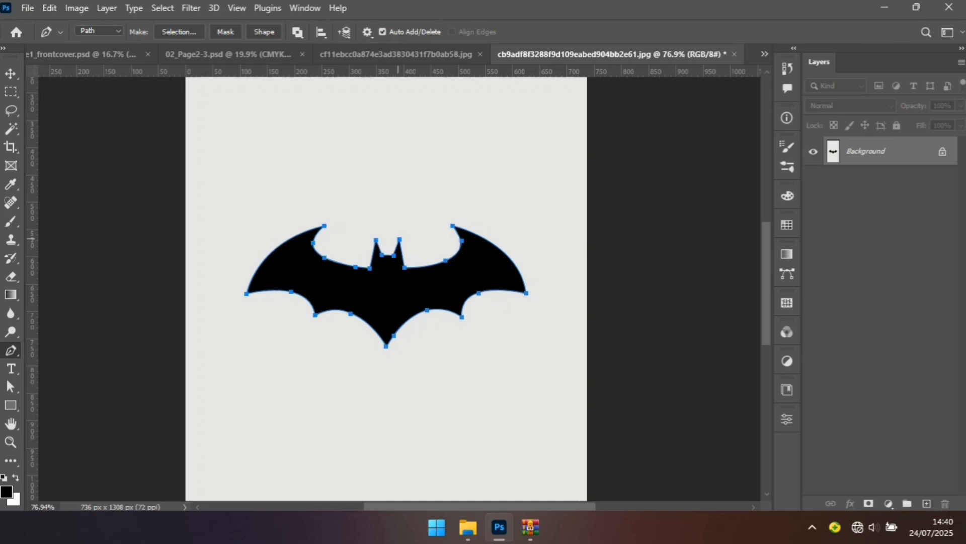
click(264, 32)
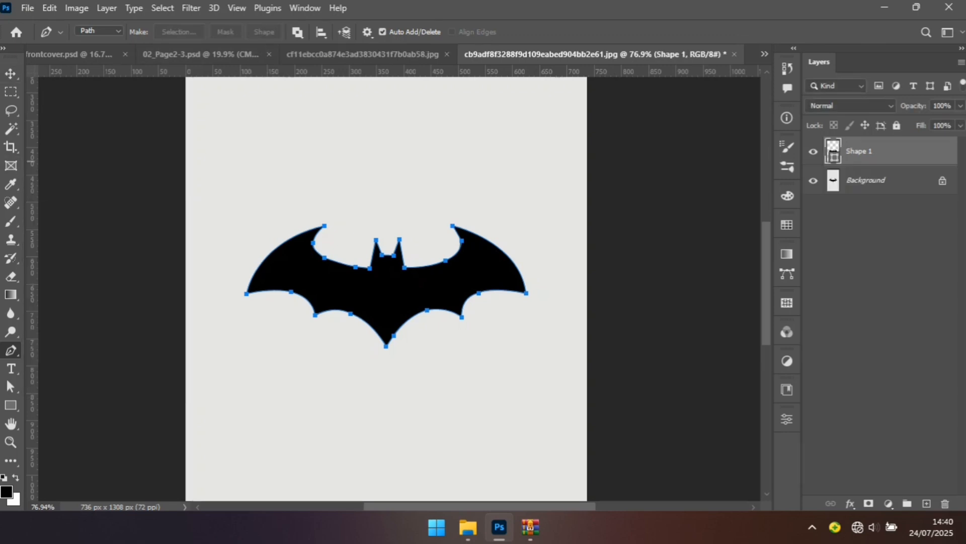
key(v)
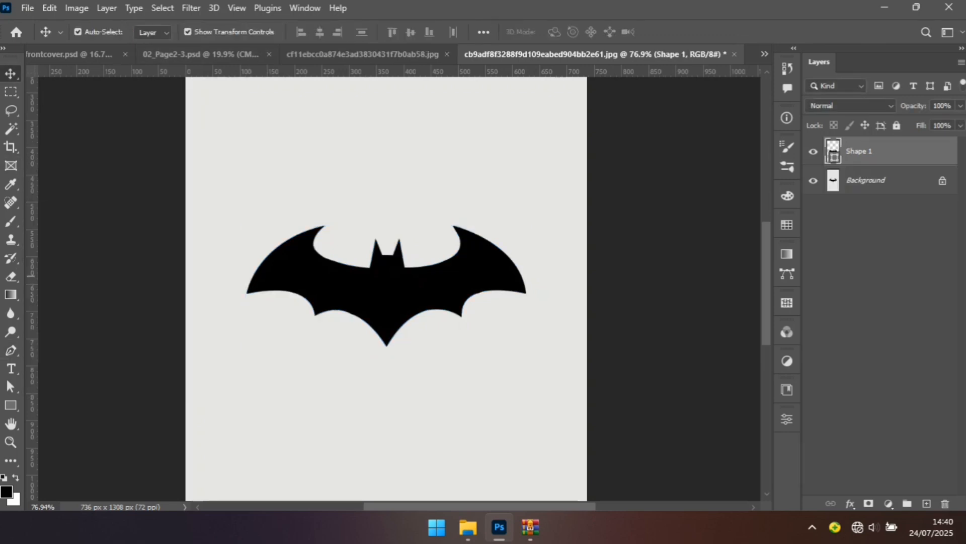
Step: Add a Solid Color fill layer with colour fff directly above the Background layer
click(866, 180)
click(889, 504)
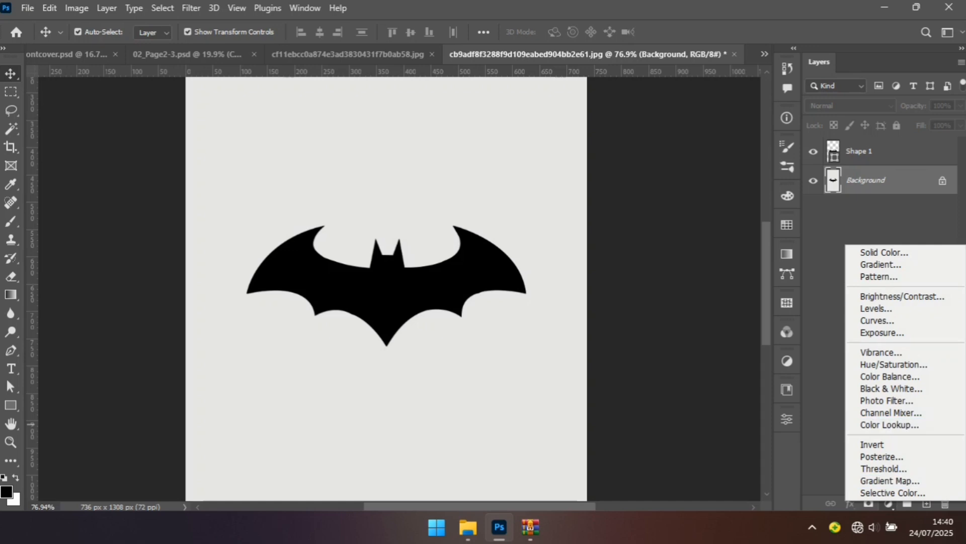
click(884, 252)
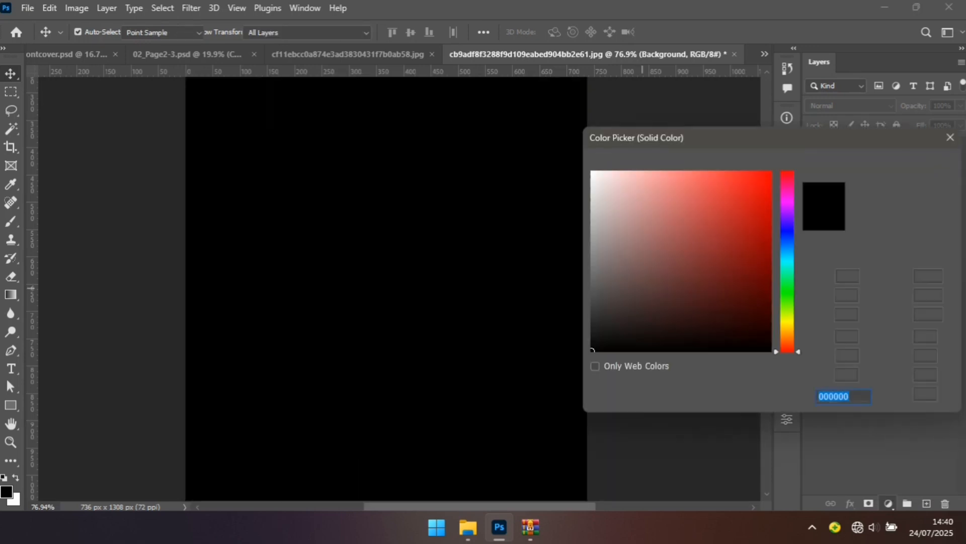
text(fff)
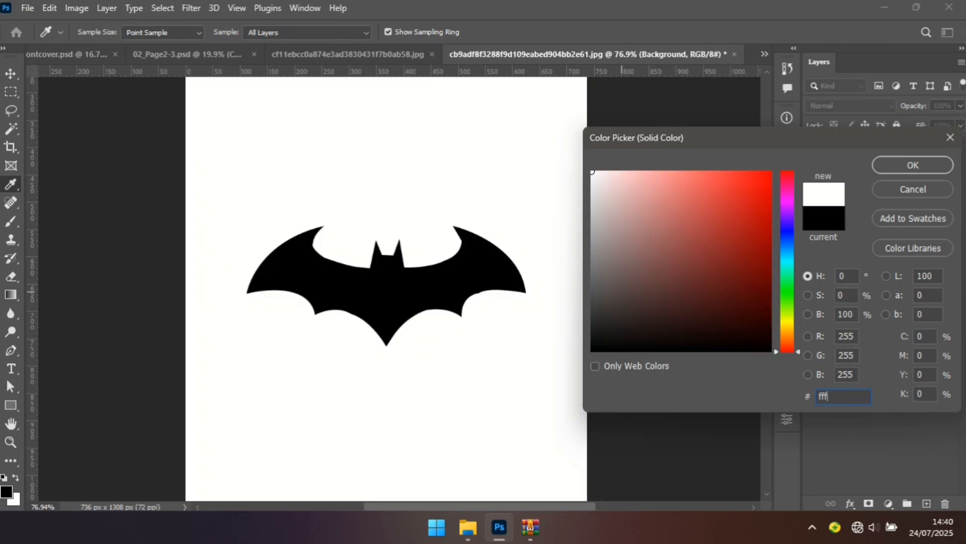
key(Return)
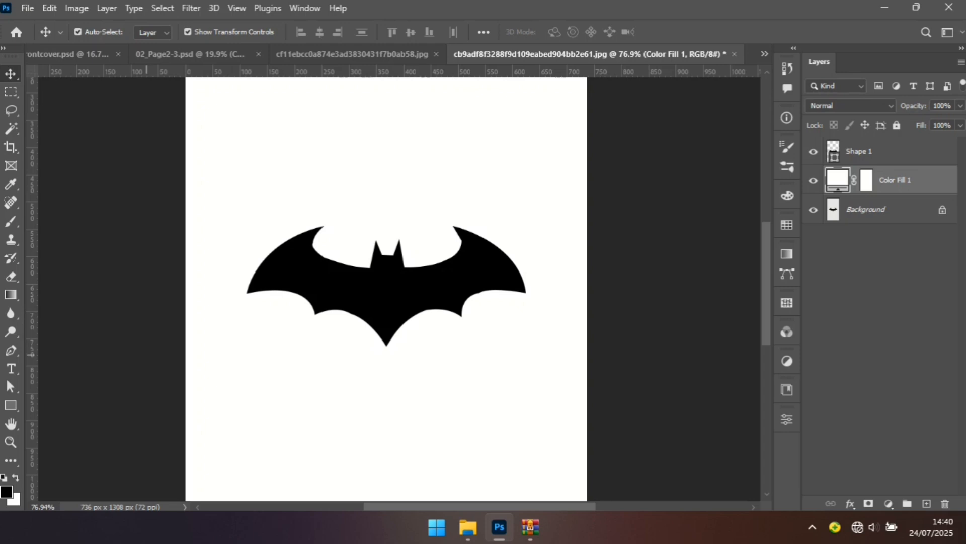
click(147, 344)
Step: Toggle the visibility of the bat shape layer to check the traced outline against the white fill
click(453, 295)
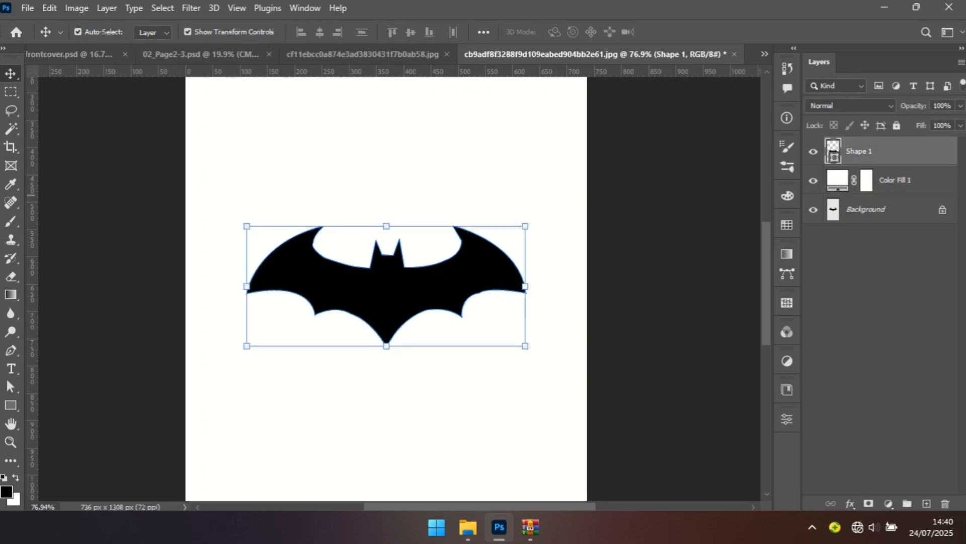
click(813, 151)
click(813, 151)
click(814, 151)
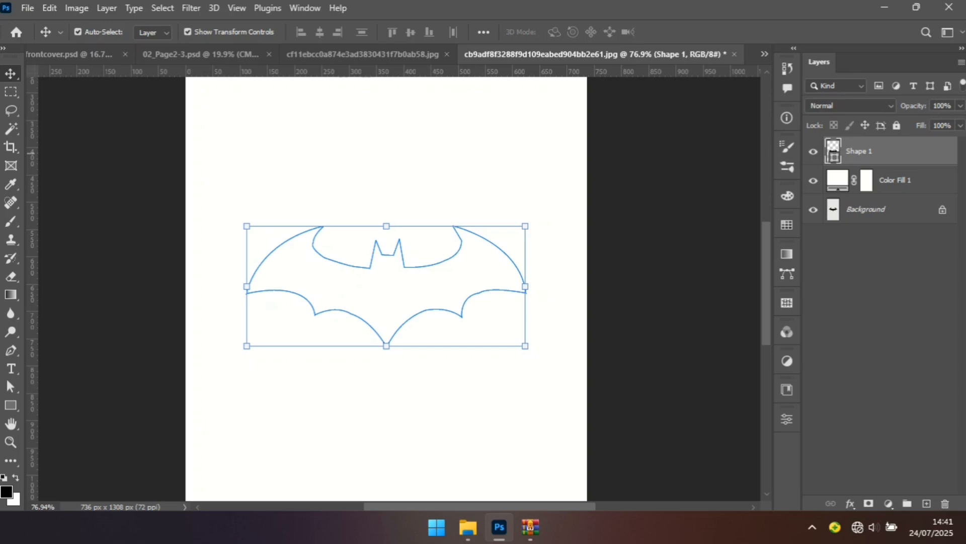
click(707, 224)
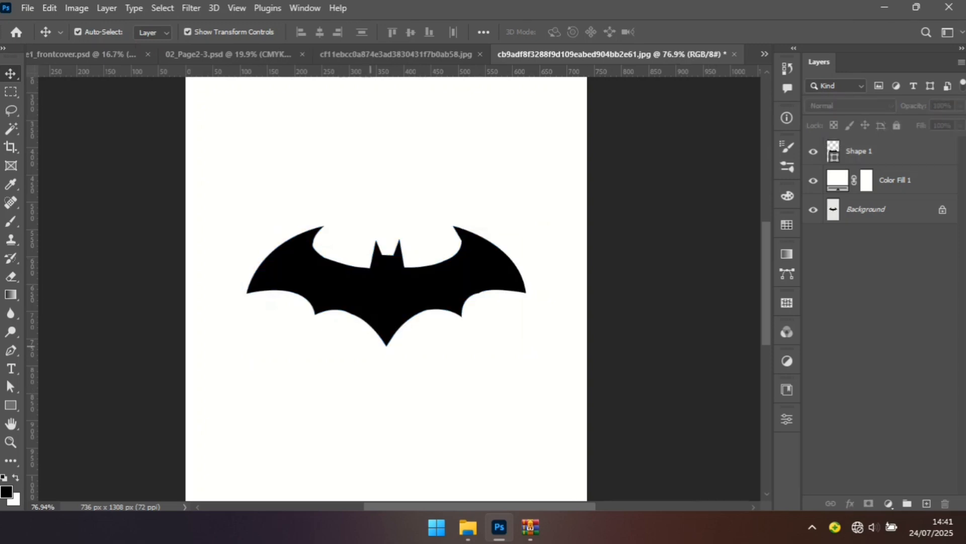
key(z)
right_click(366, 272)
click(395, 280)
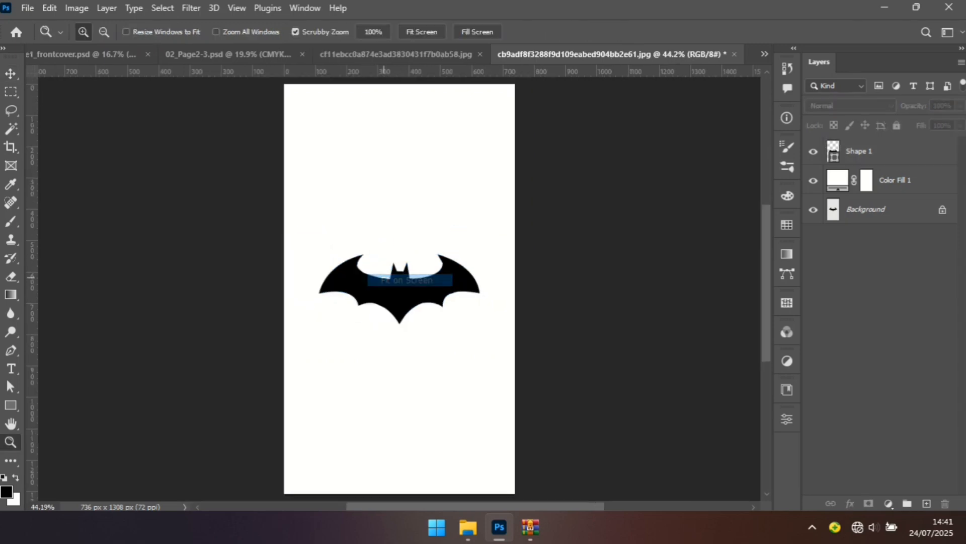
key(v)
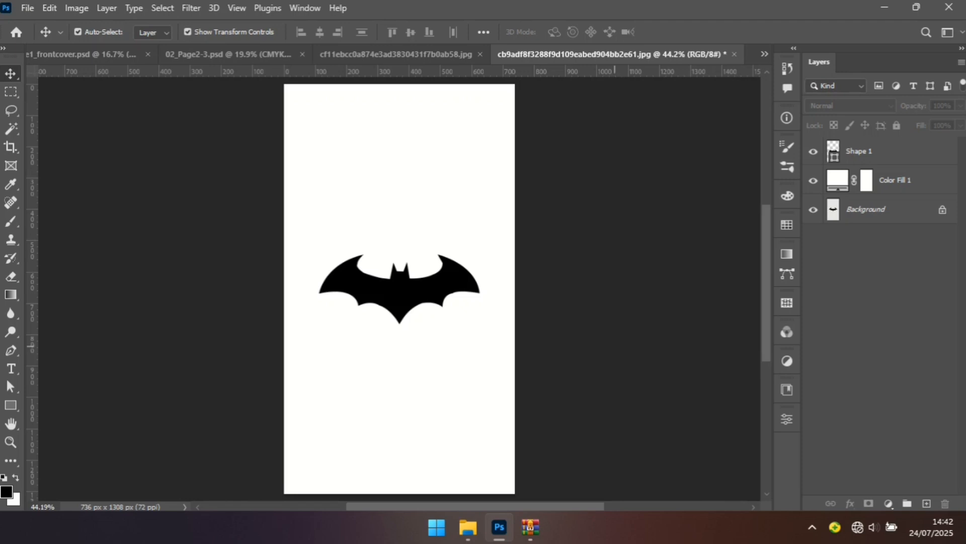
key(alt)
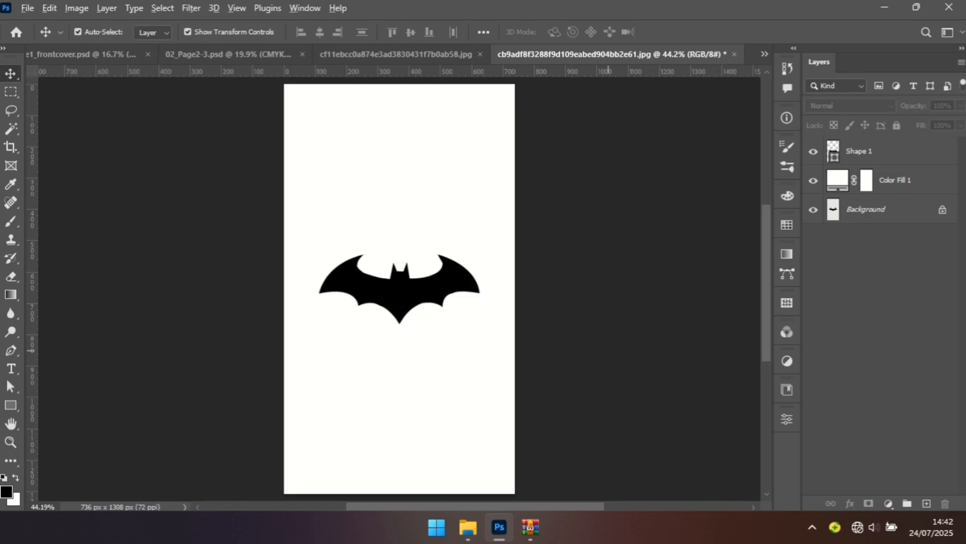